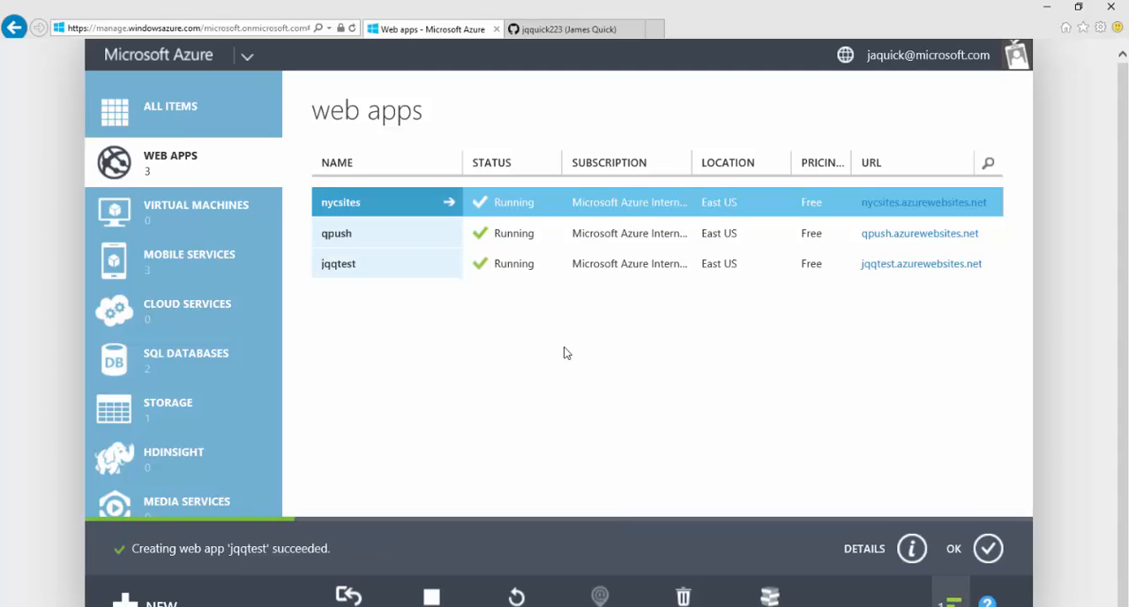
Step: Open the jqqtest web app from the list of web apps
left_click(426, 275)
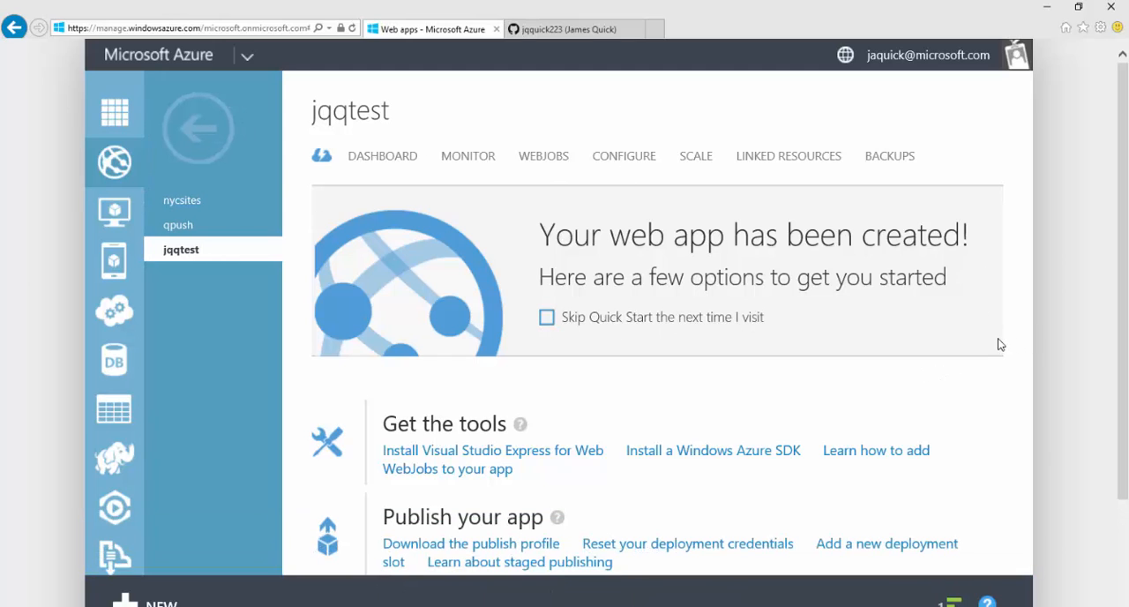
Step: Switch to Visual Studio Code and review the full HTML markup of index.html
key("alt+Tab")
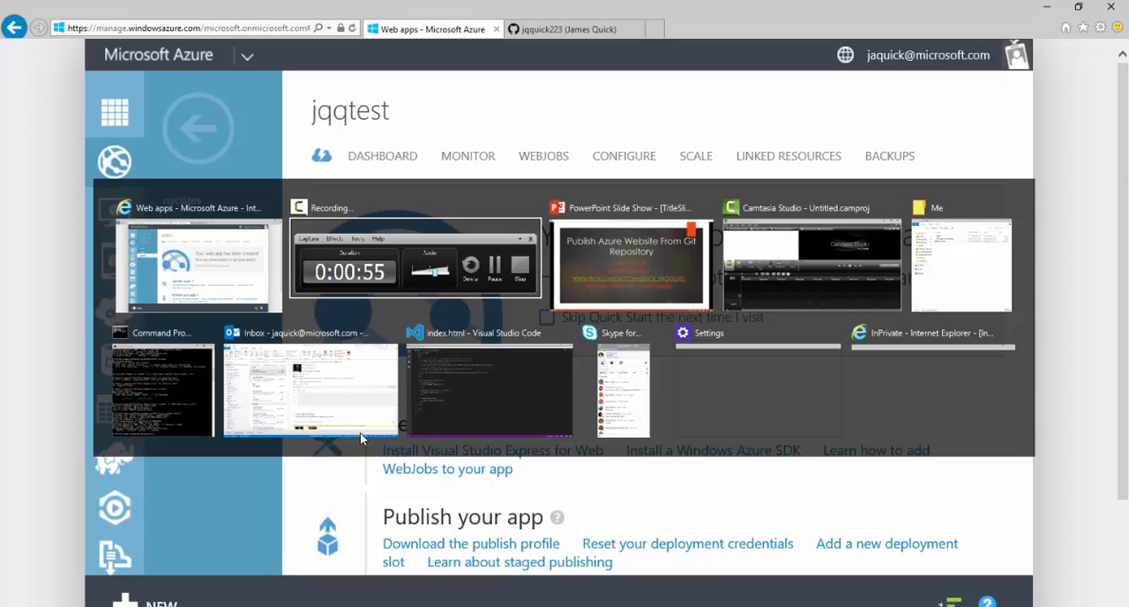
key("Tab")
key("Tab")
key("Tab")
key("Tab")
key("Tab")
key("Tab")
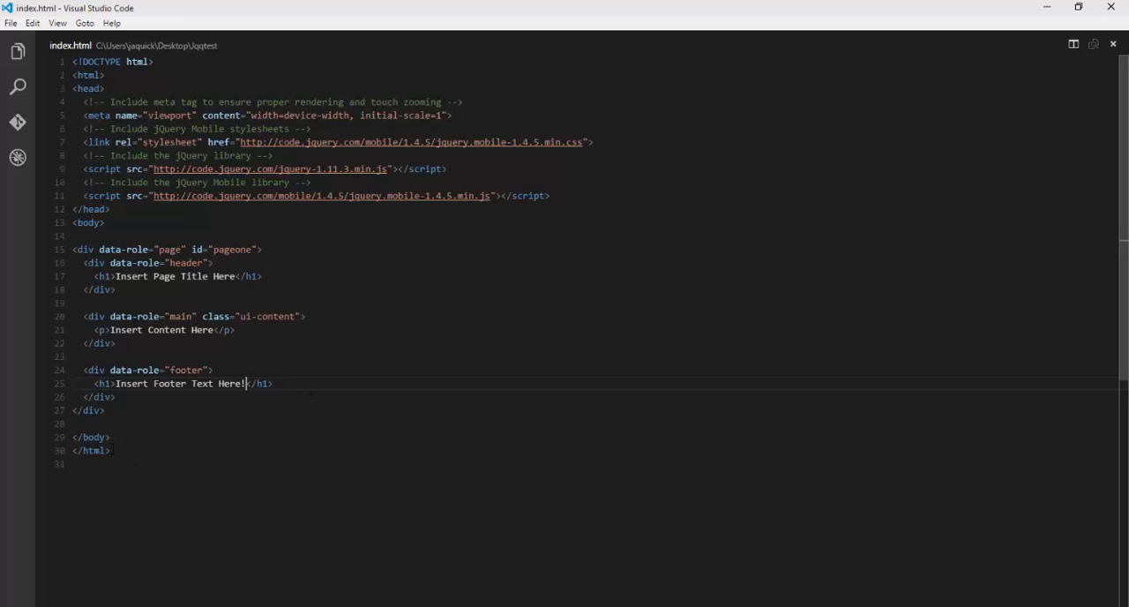
left_click_drag(112, 450, 56, 59)
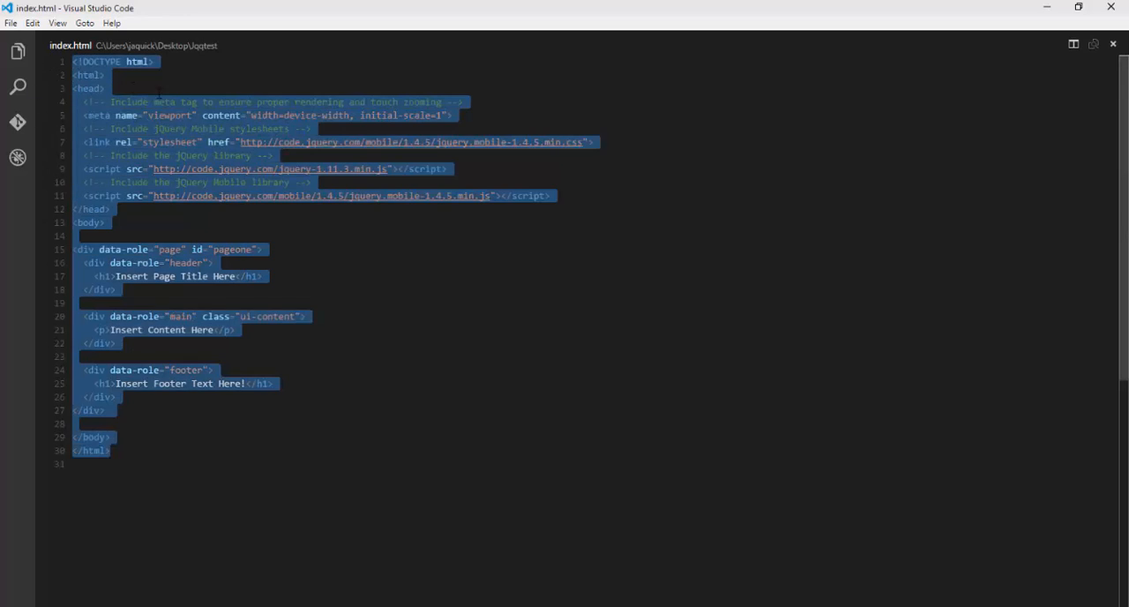
left_click(191, 101)
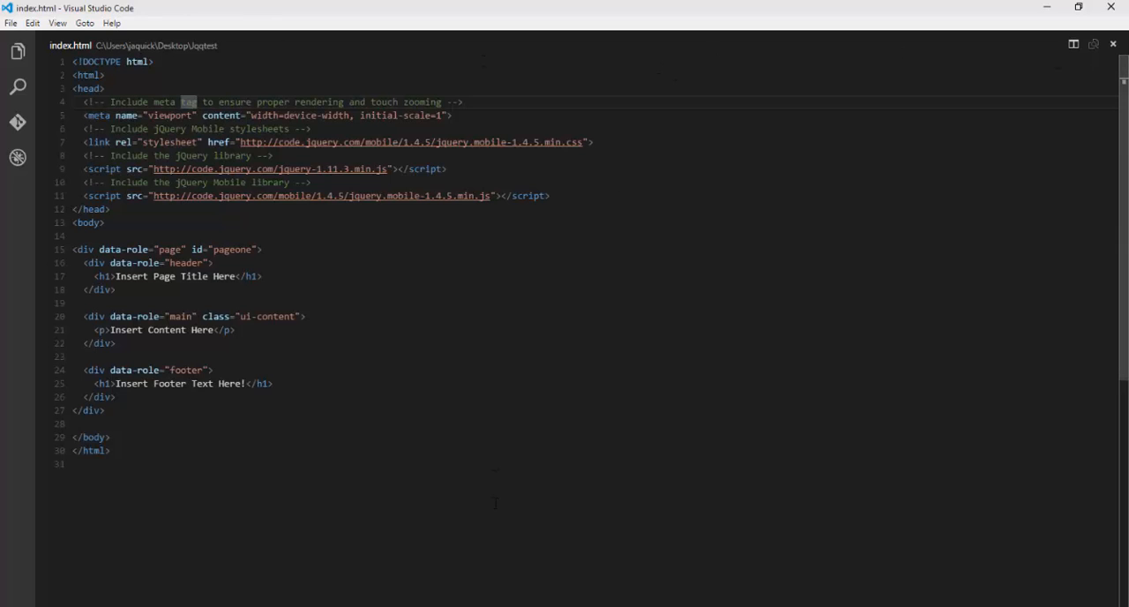
Step: Switch to File Explorer, look inside the Jqqtest folder on the Desktop, and minimize the window
key("alt+Tab")
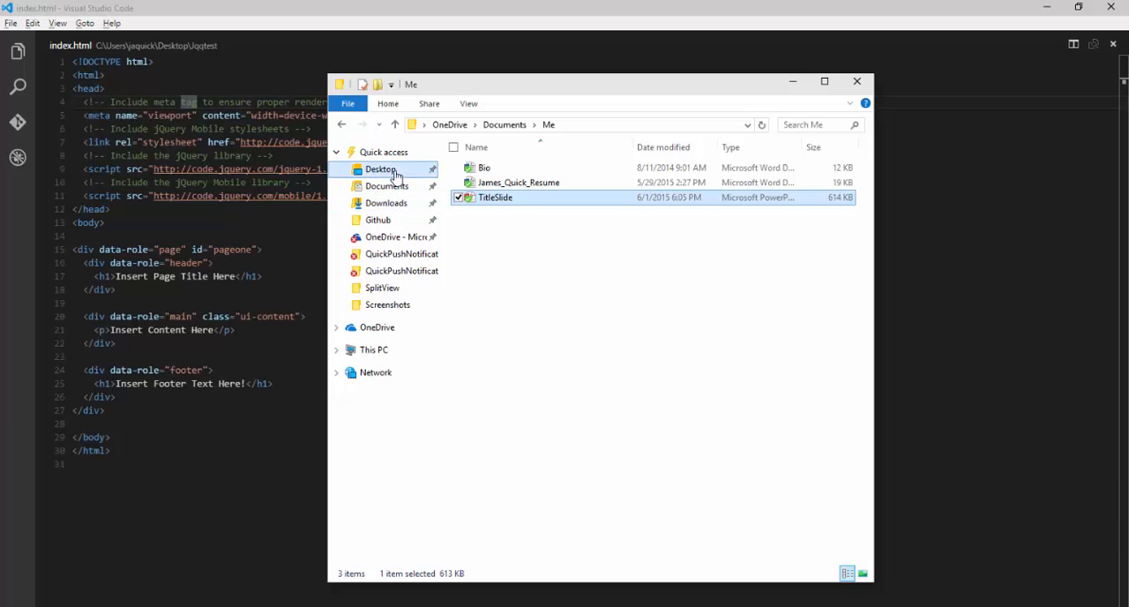
left_click(388, 170)
double_click(494, 198)
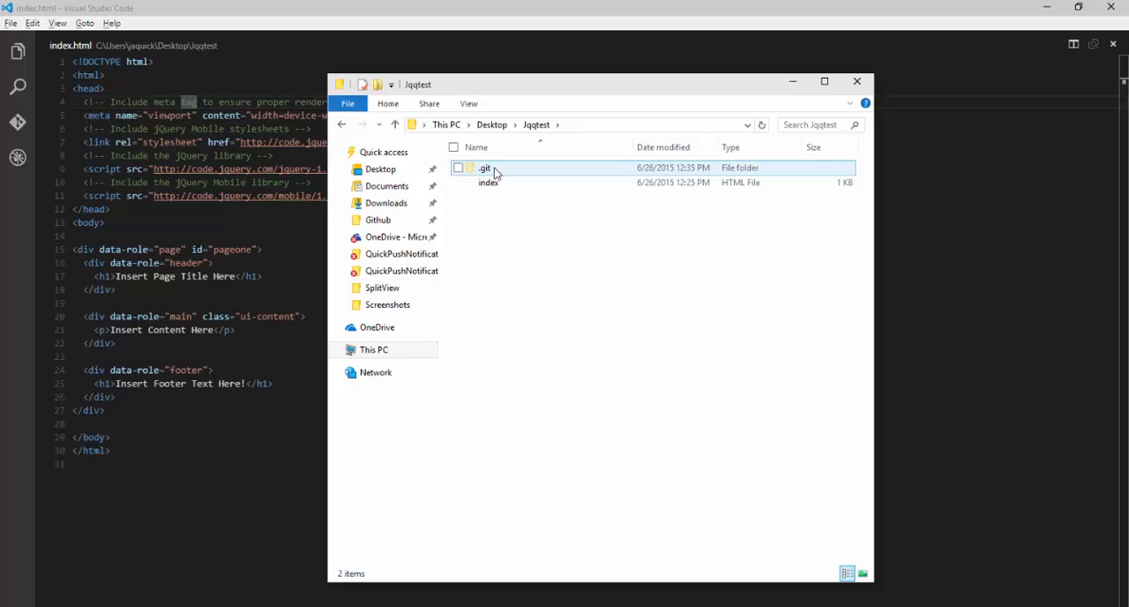
left_click(802, 87)
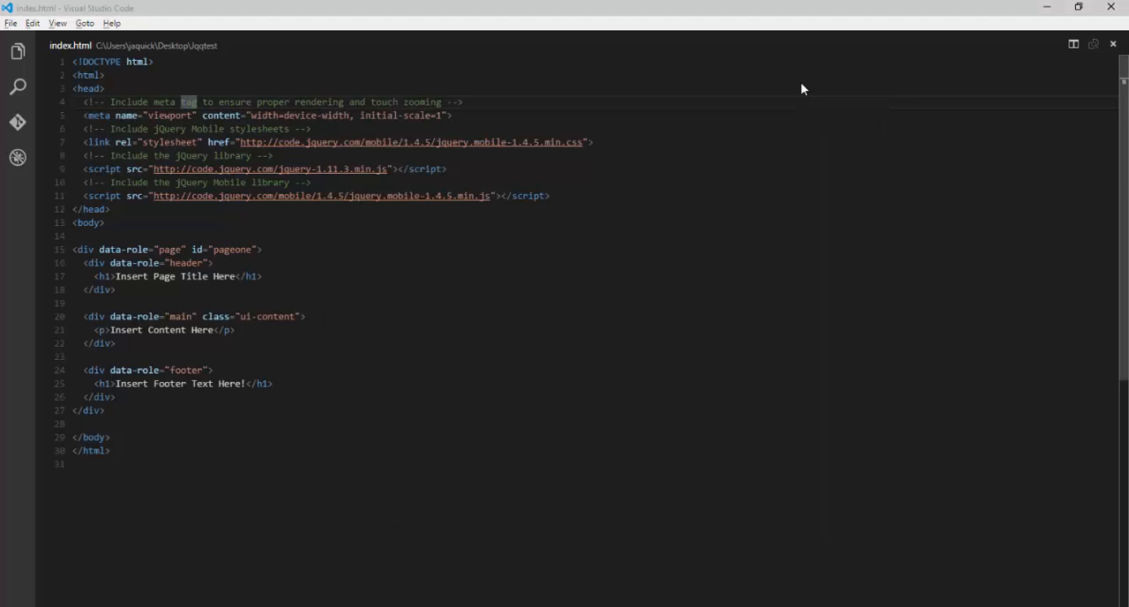
Step: Switch to Command Prompt, check the Jqqtest repository with git status, and return to Visual Studio Code
key("alt+Tab")
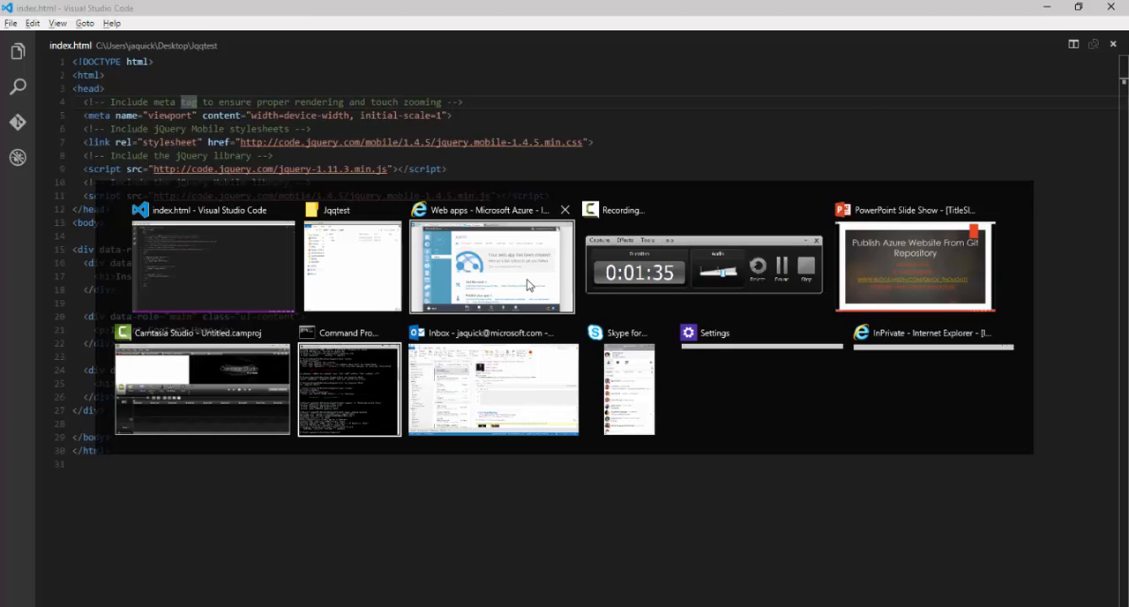
type("git stat")
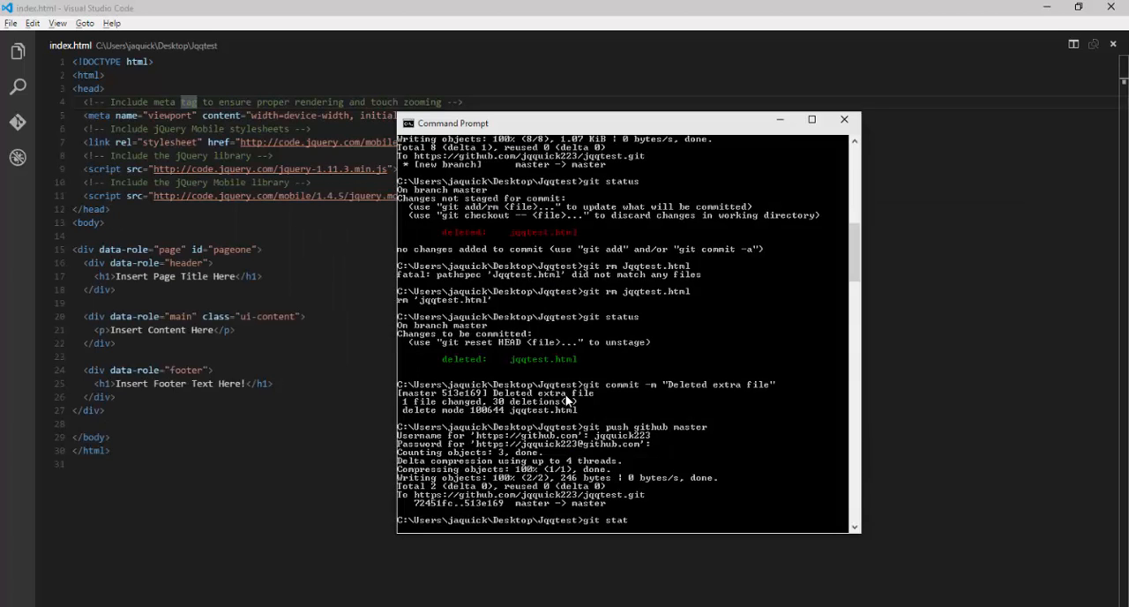
type("us")
key("Return")
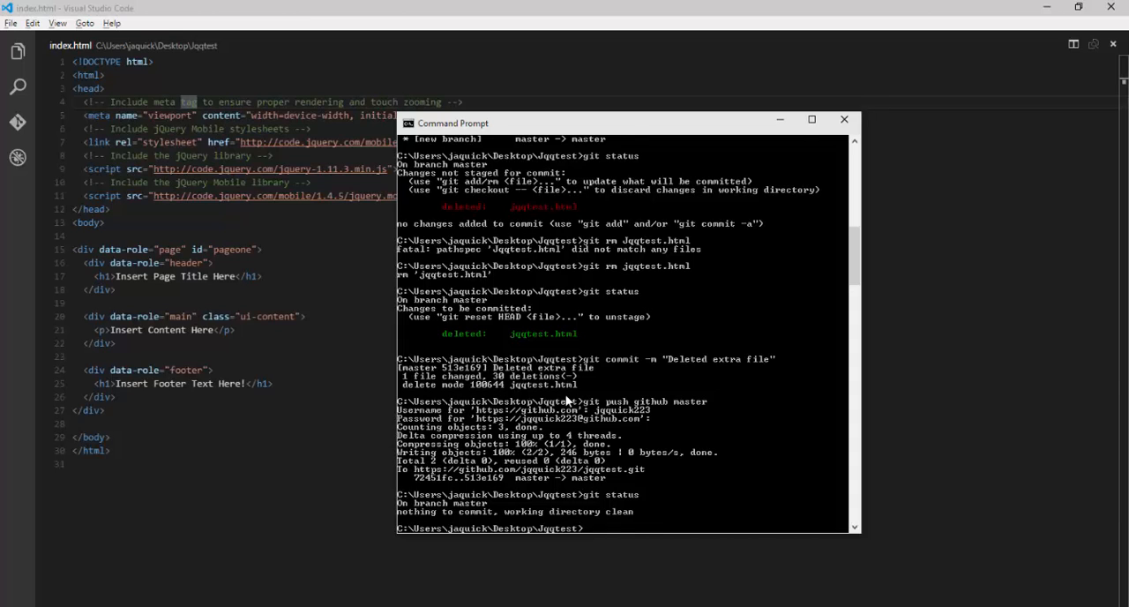
left_click(166, 452)
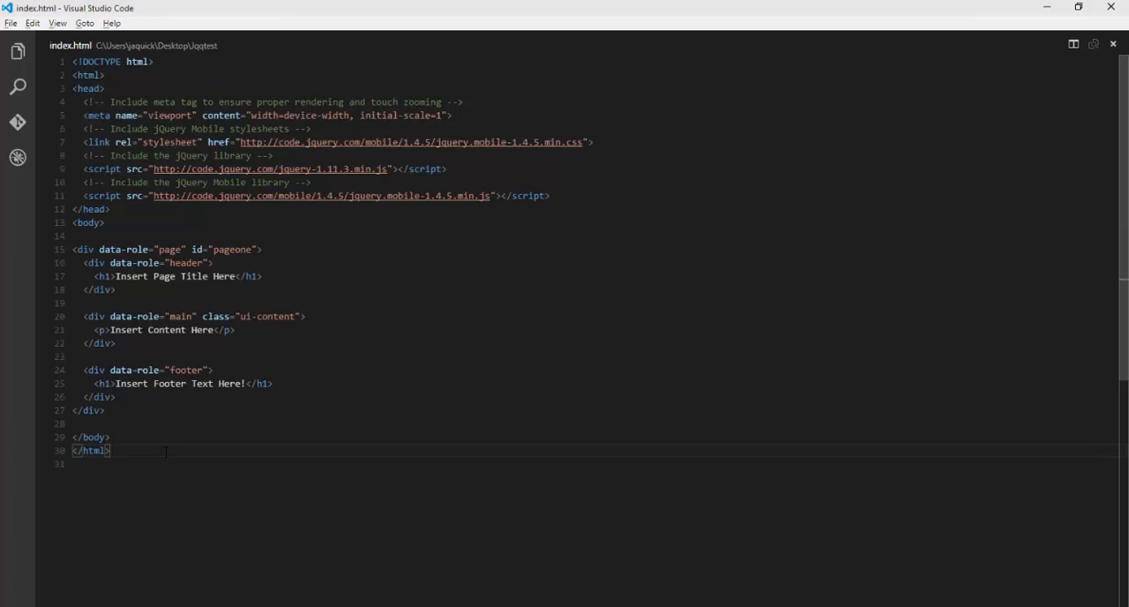
Step: Switch to the Azure portal, set up jqqtest's deployment from source control with a local Git repository, and dismiss the completed notifications
key("alt+Tab")
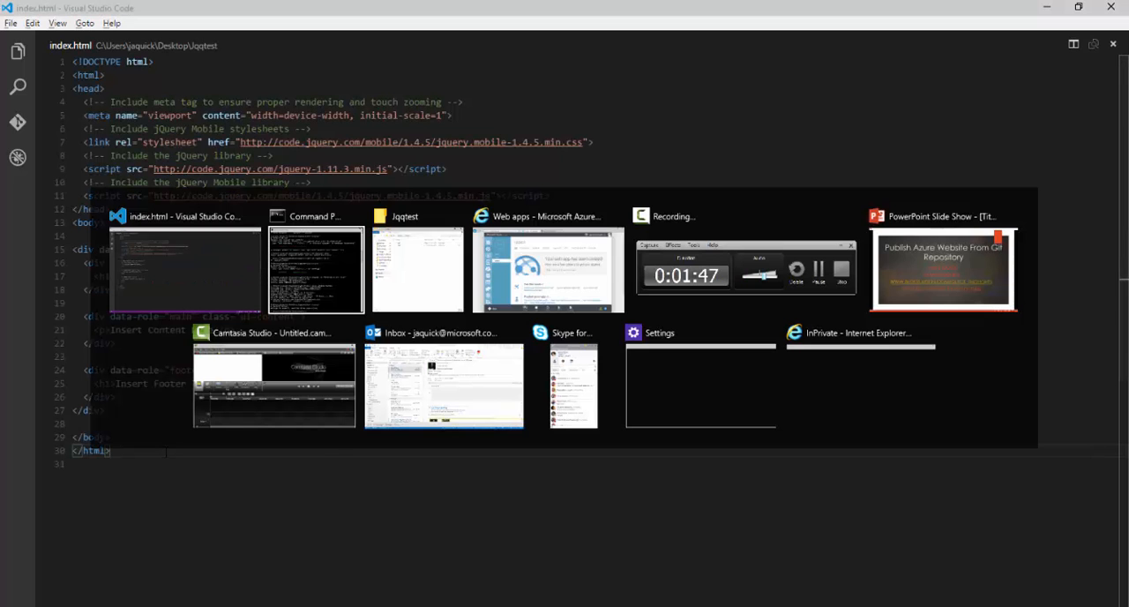
key("Tab")
key("Tab")
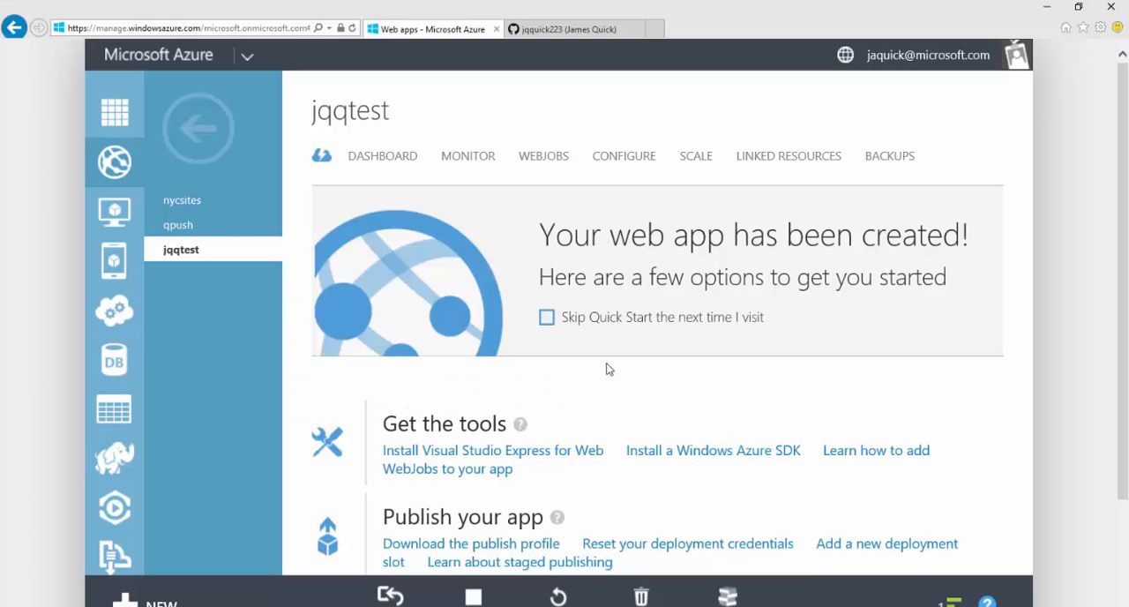
scroll(650, 373, "down", 3)
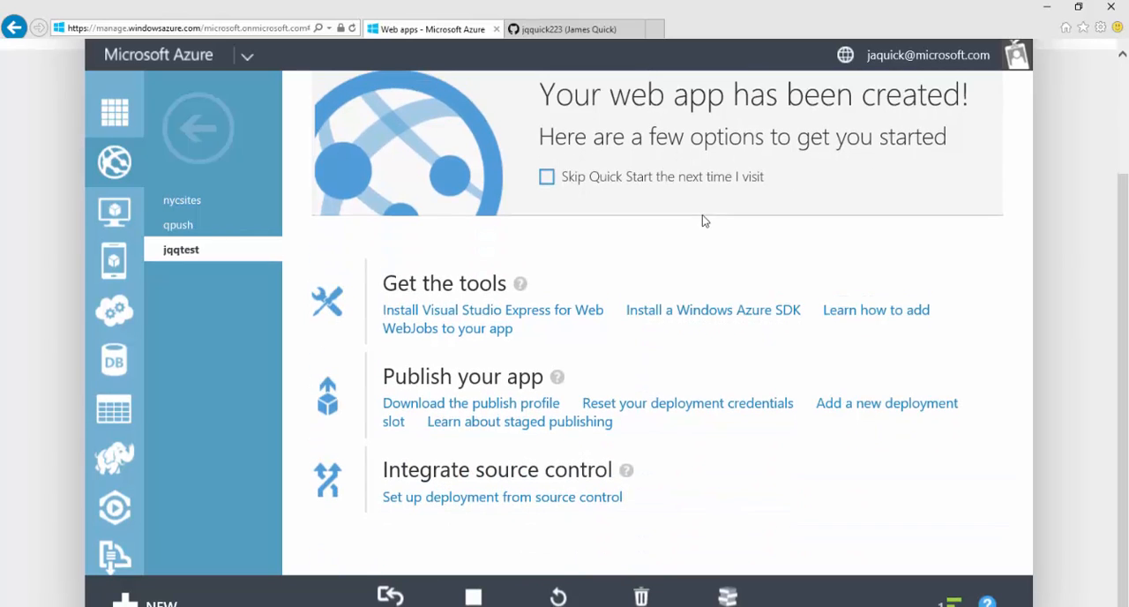
scroll(703, 220, "up", 1)
scroll(703, 224, "down", 2)
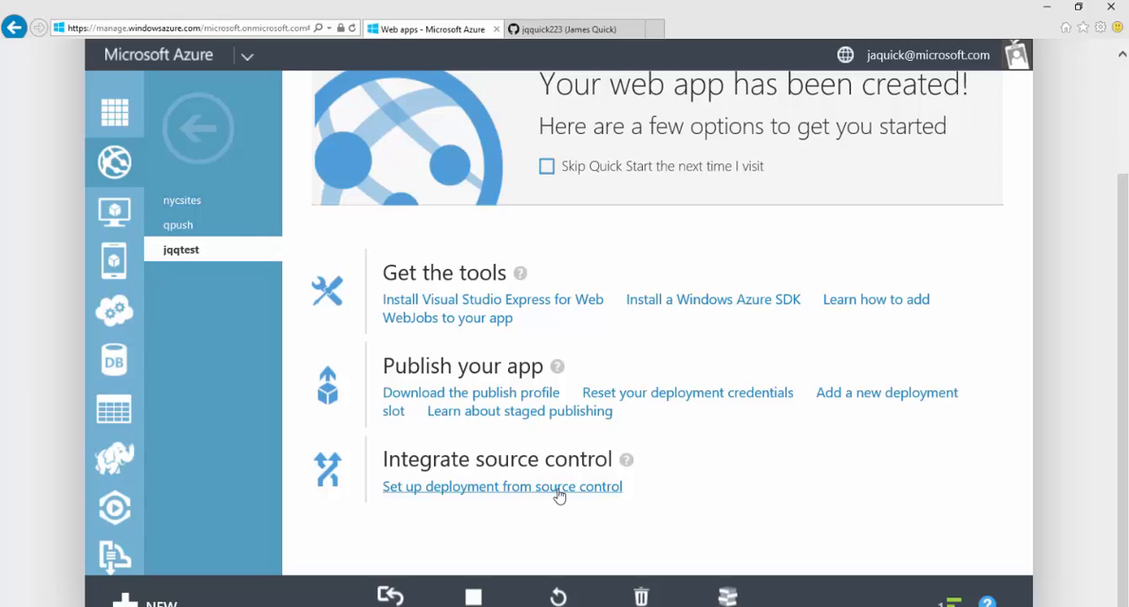
left_click(557, 490)
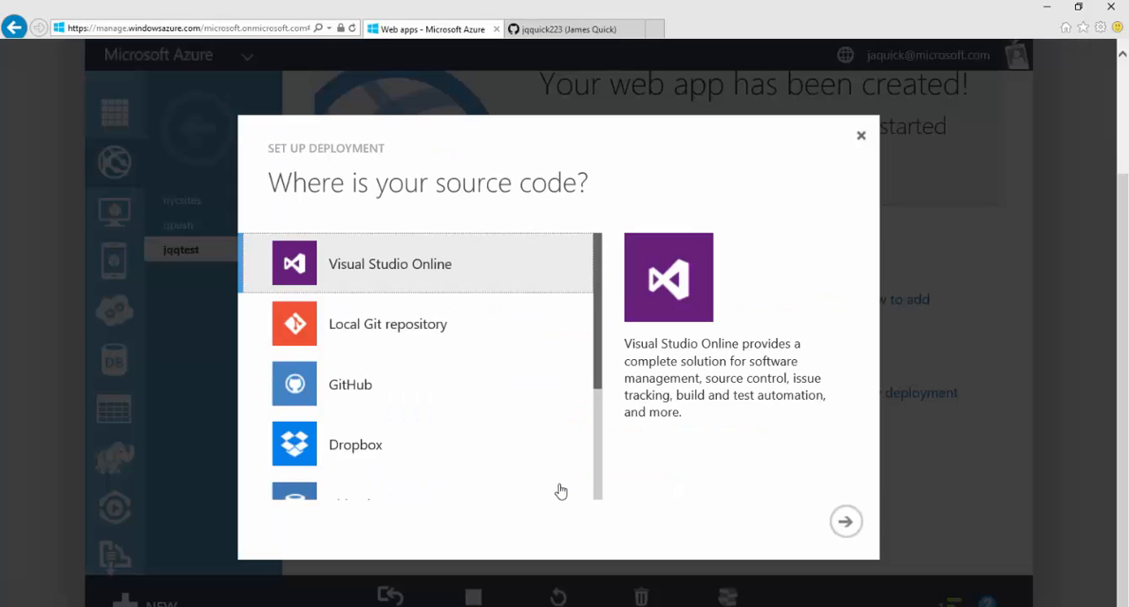
scroll(471, 358, "down", 3)
scroll(487, 353, "up", 3)
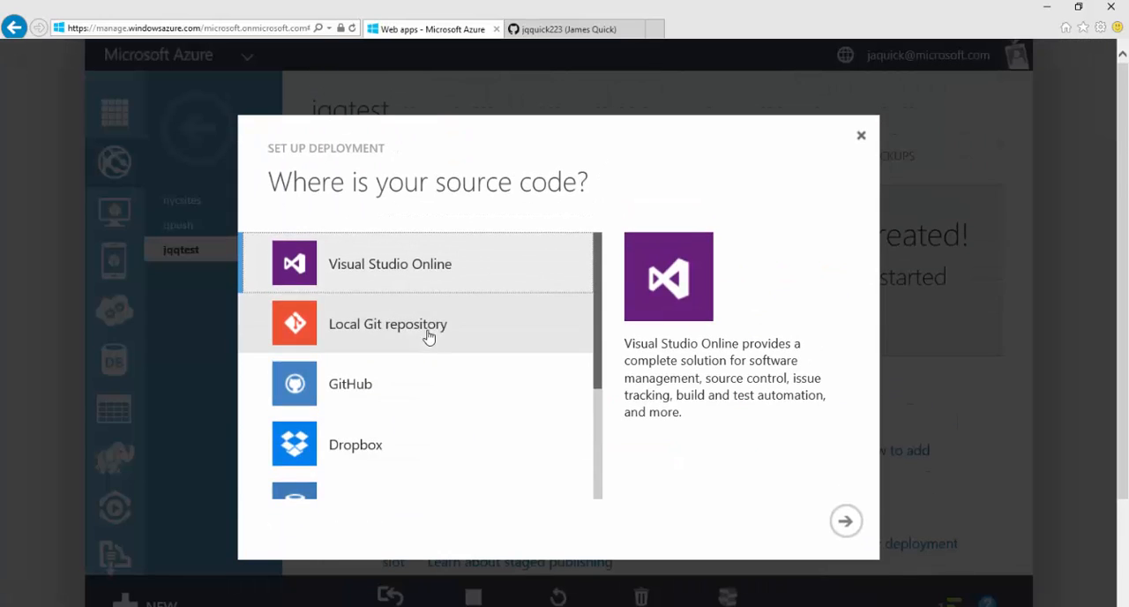
left_click(434, 324)
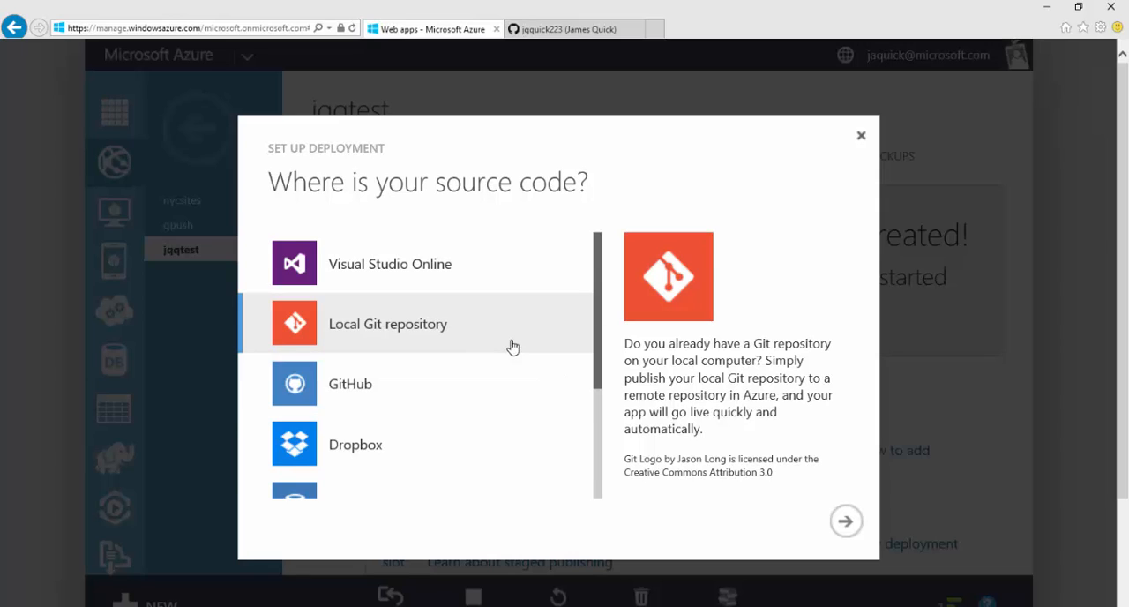
left_click(846, 521)
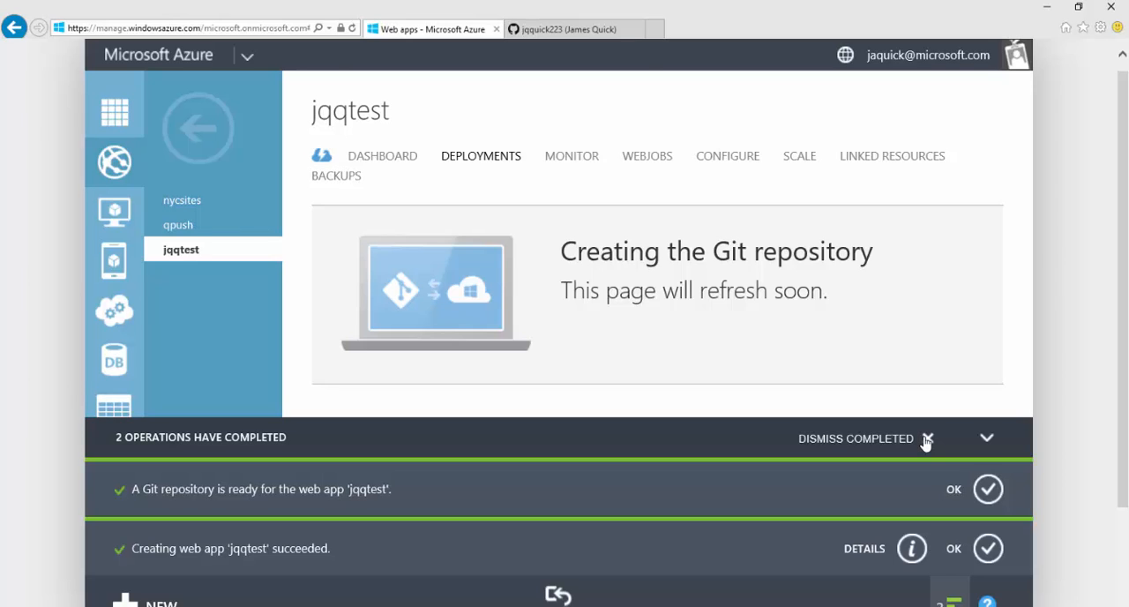
left_click(926, 439)
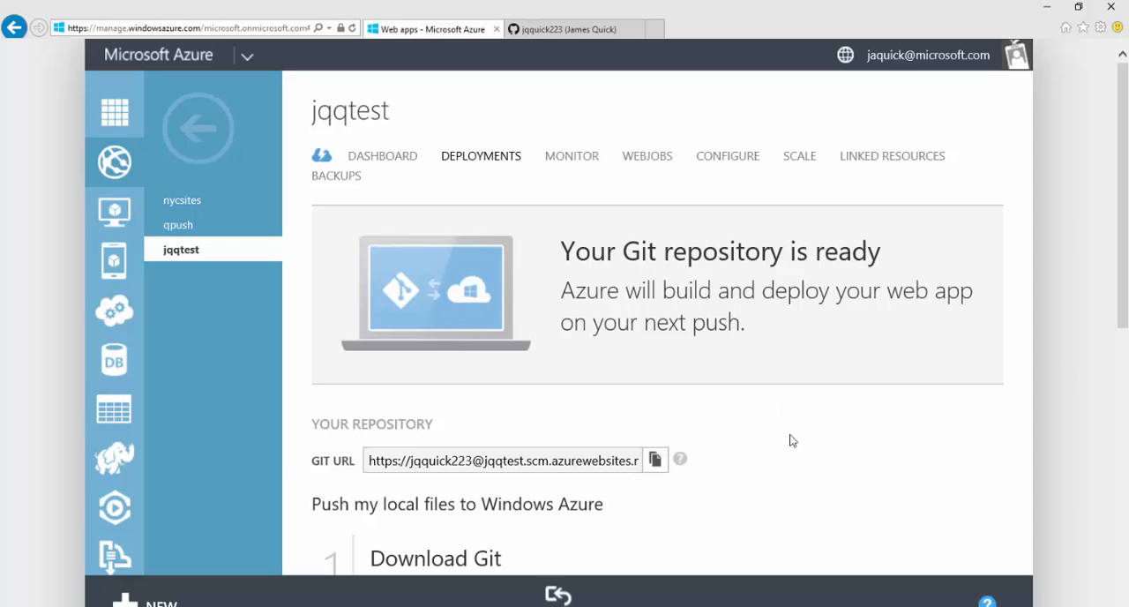
Step: Examine the repository's Git URL and the instructions for committing local files, adding the azure remote and pushing to it
scroll(794, 457, "down", 1)
left_click(566, 371)
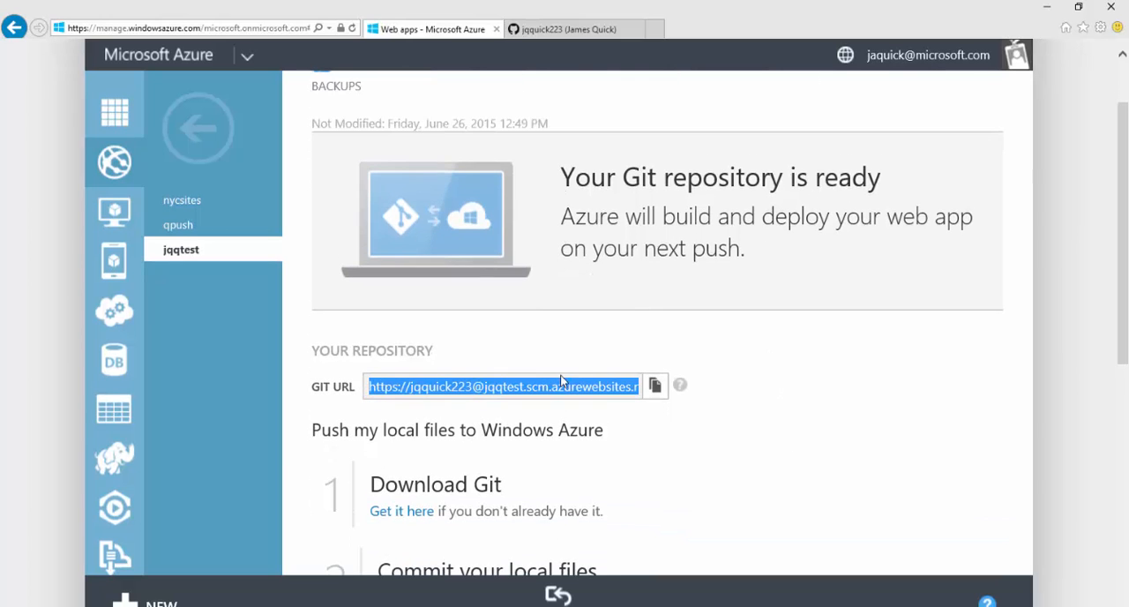
scroll(693, 419, "down", 2)
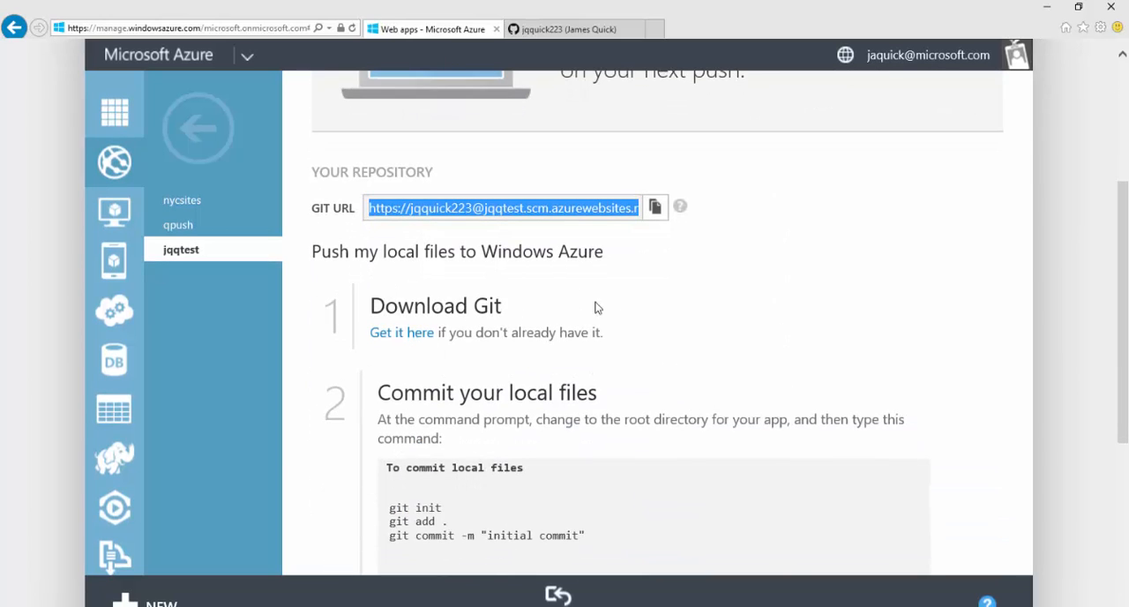
scroll(682, 376, "down", 2)
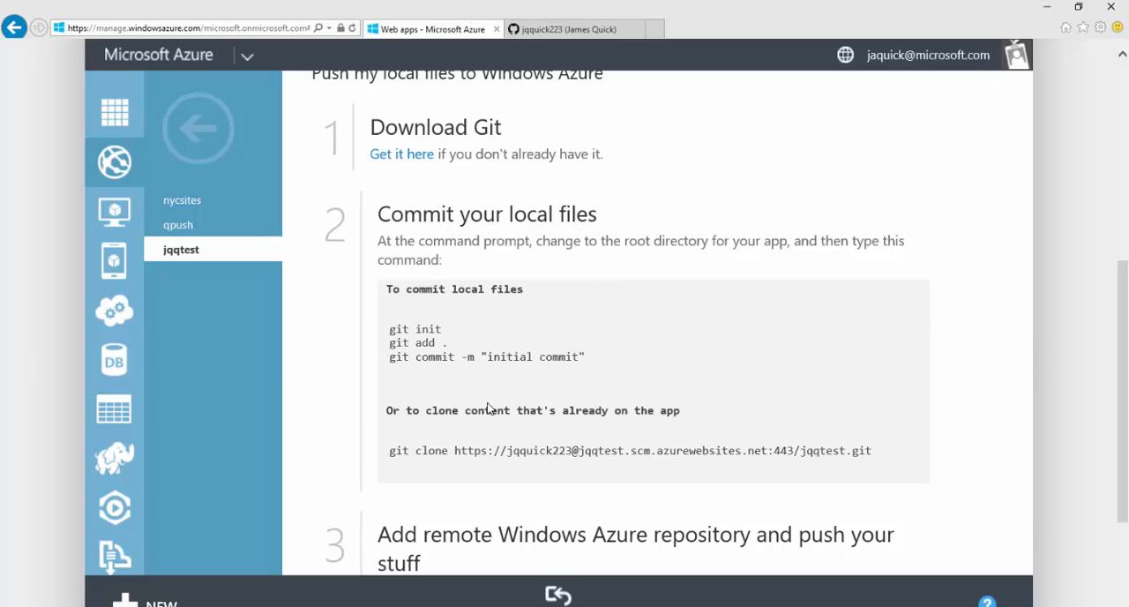
scroll(511, 402, "down", 3)
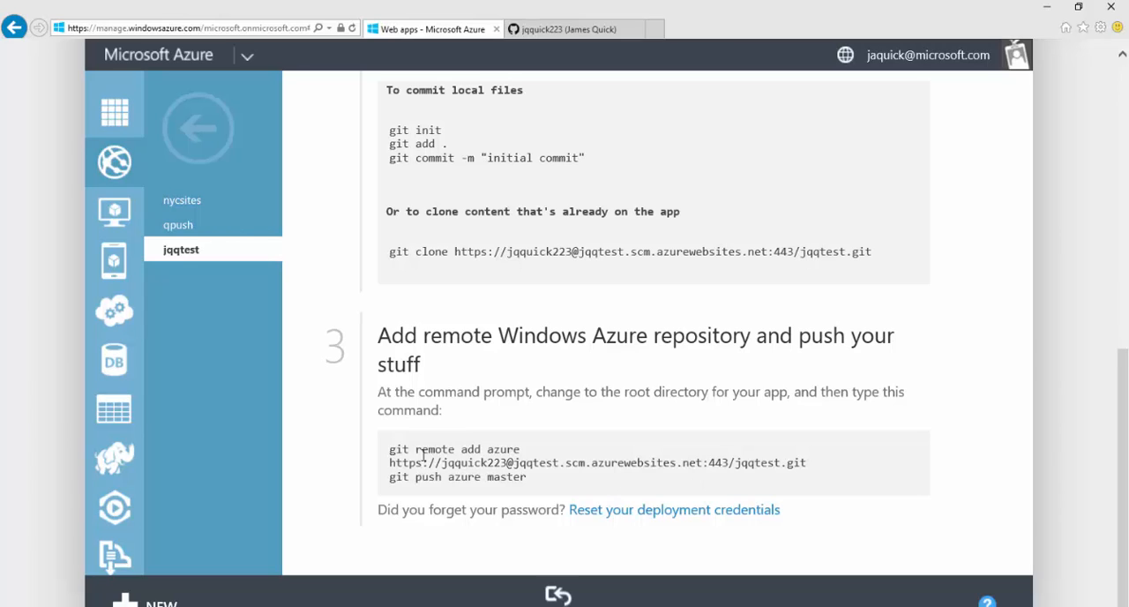
double_click(490, 450)
left_click_drag(390, 463, 808, 462)
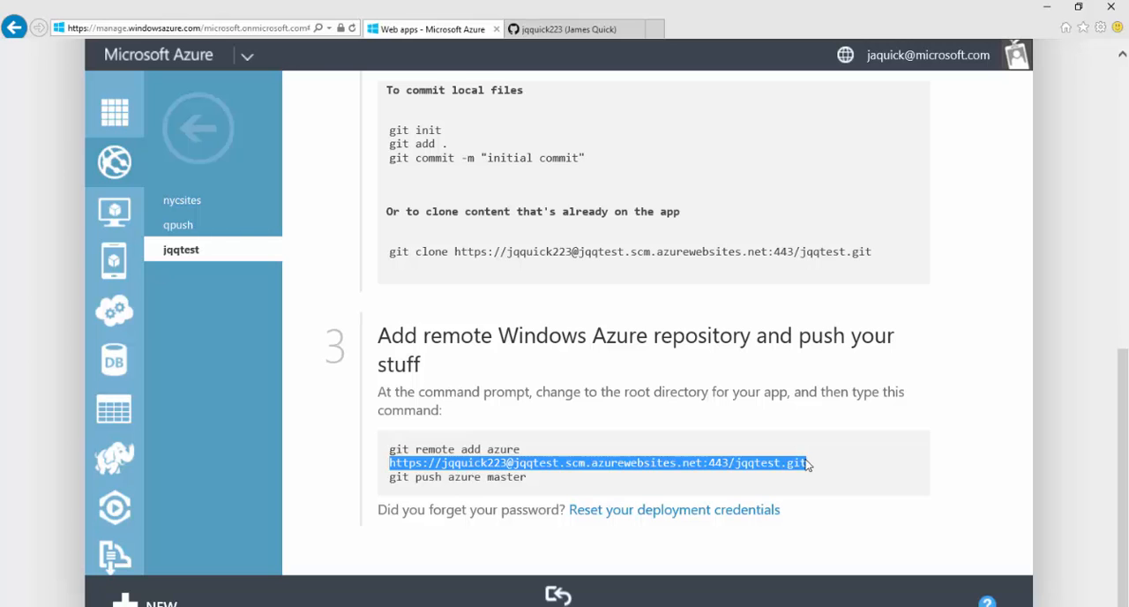
scroll(808, 465, "up", 4)
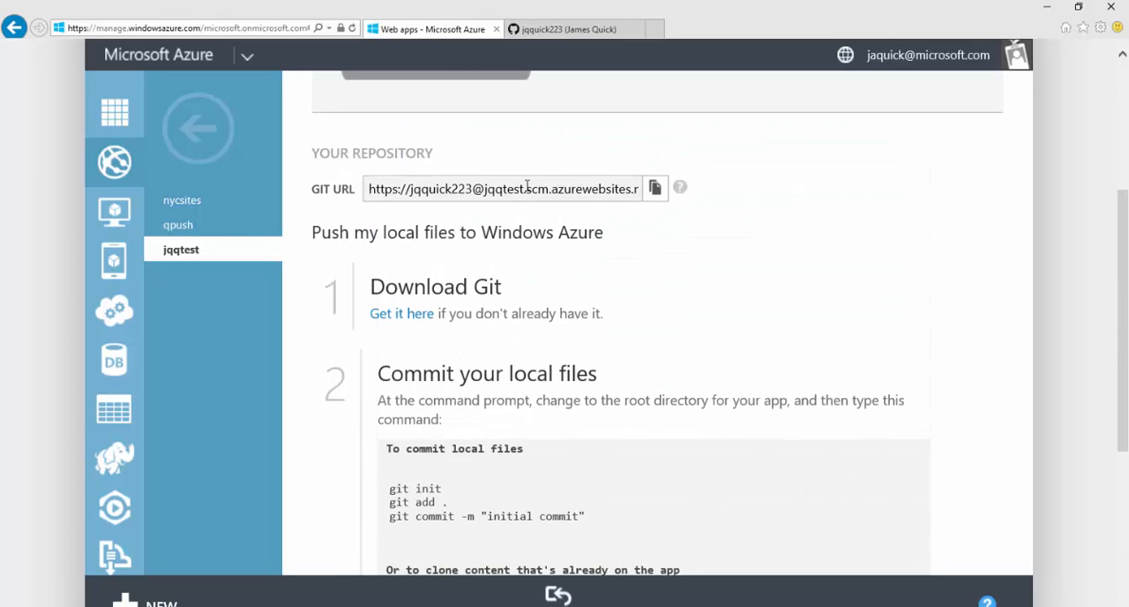
left_click(530, 199)
scroll(627, 358, "down", 4)
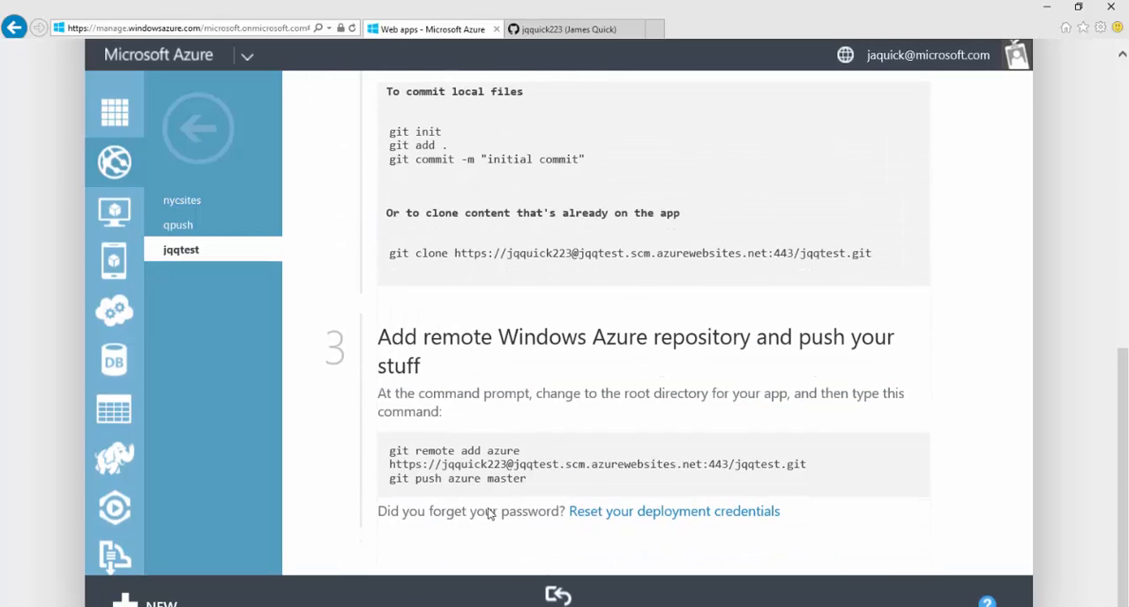
Step: Copy the git remote add azure command with the jqqtest repository URL and try to add the remote in Command Prompt
left_click_drag(810, 466, 380, 451)
key("ctrl+c")
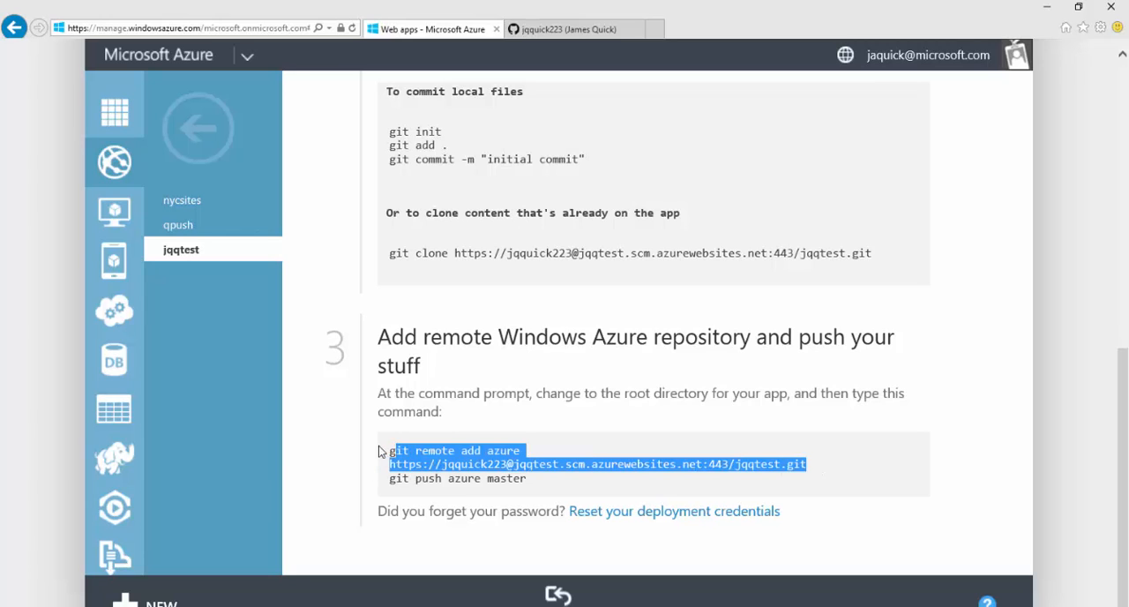
key("alt+Tab")
key("alt+Tab")
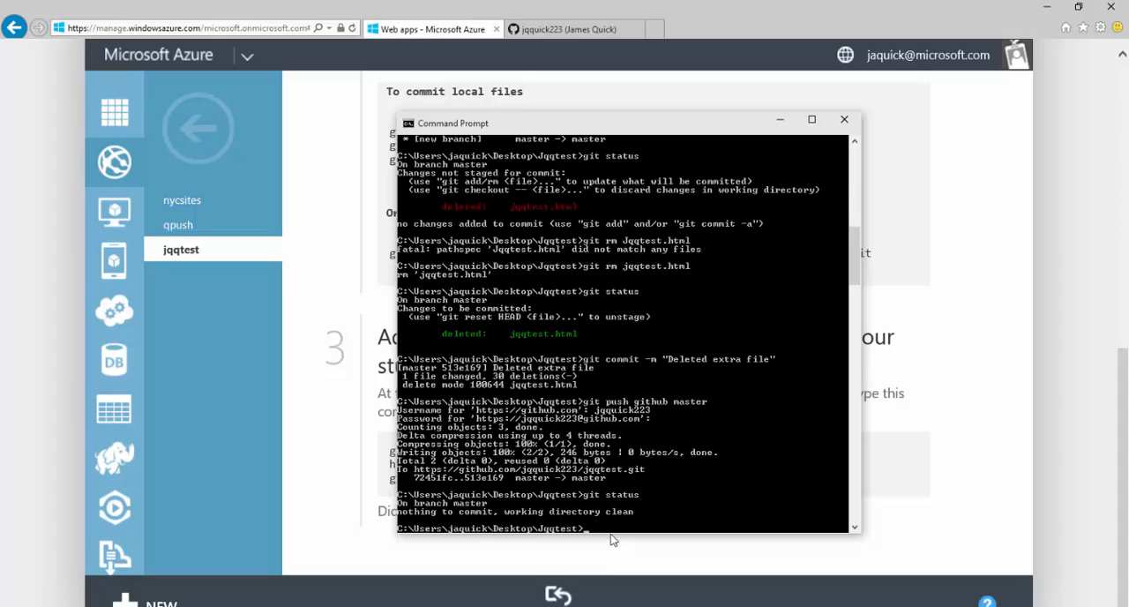
right_click(613, 539)
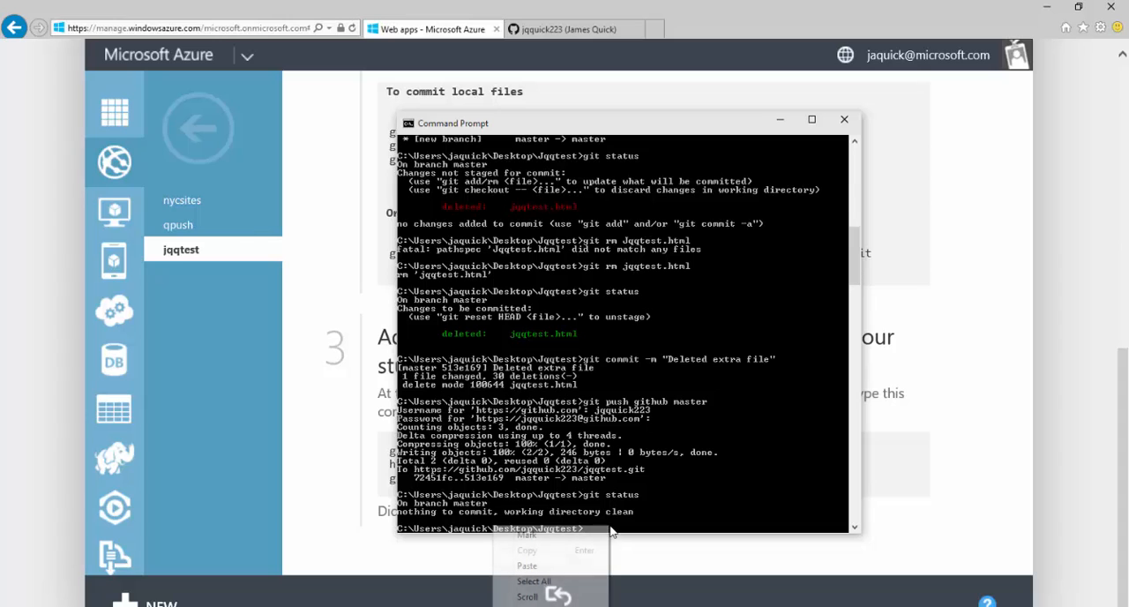
left_click(530, 565)
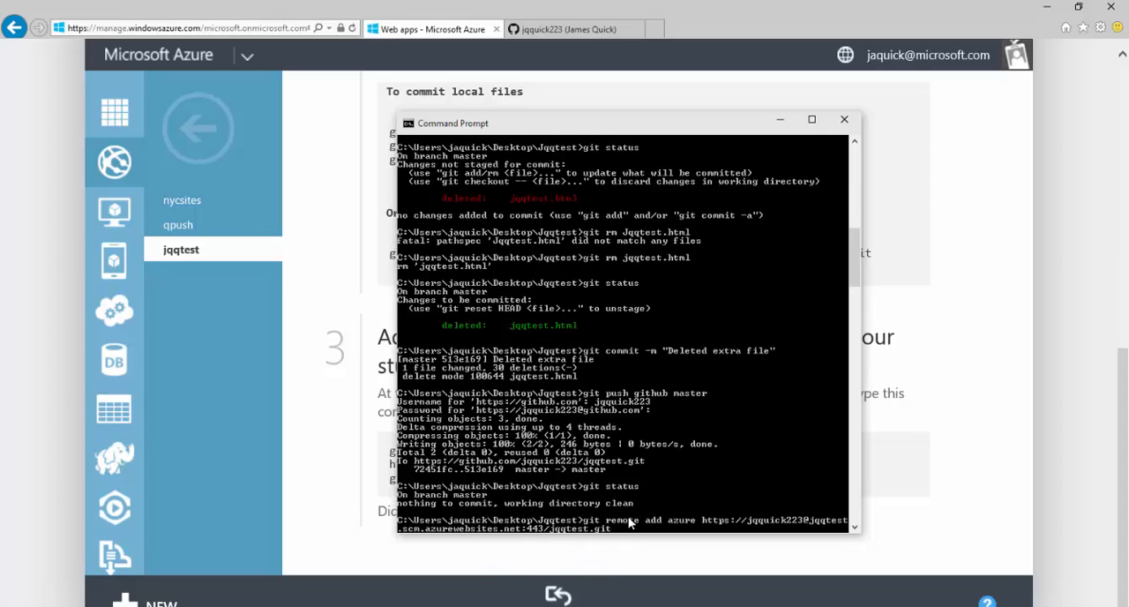
key("Return")
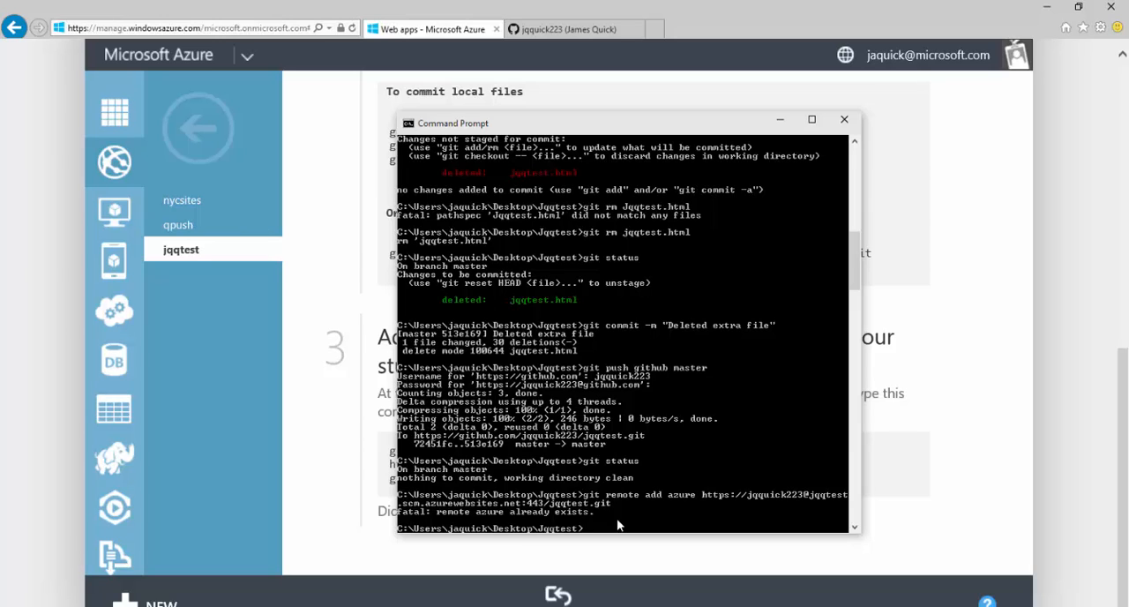
Step: Run git push azure master from the Jqqtest folder in Command Prompt and enter the deployment account password
left_click(1006, 462)
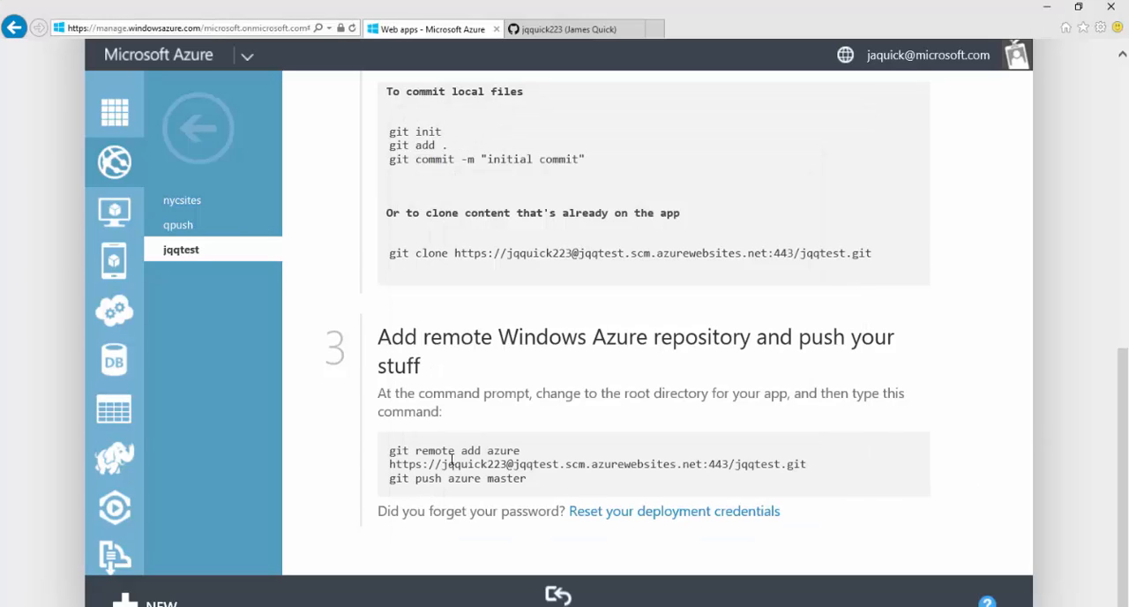
left_click_drag(531, 482, 385, 477)
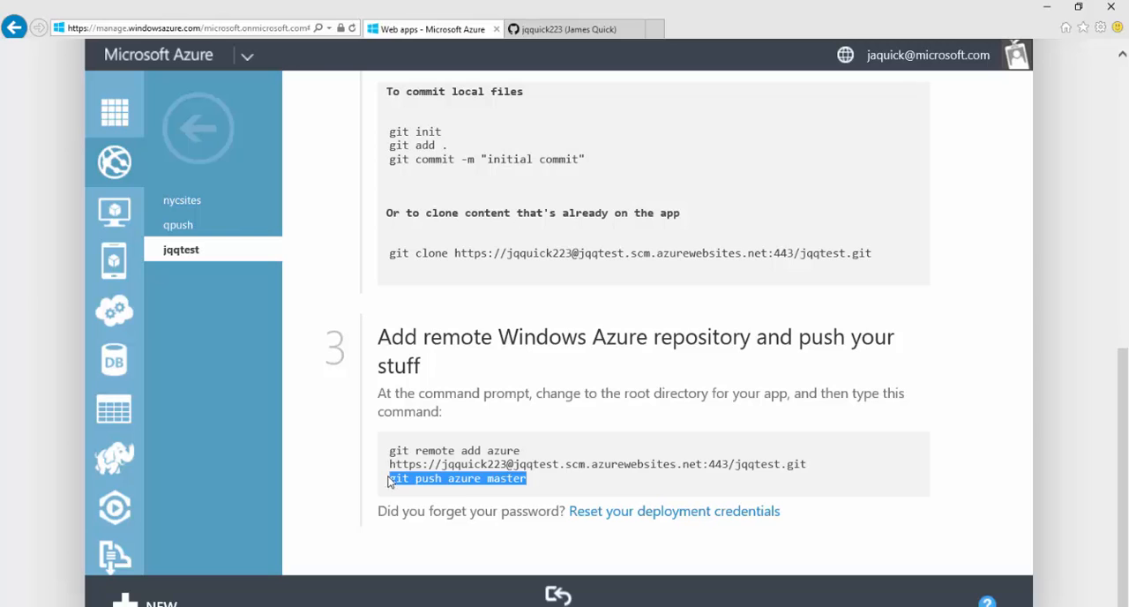
key("alt+Tab")
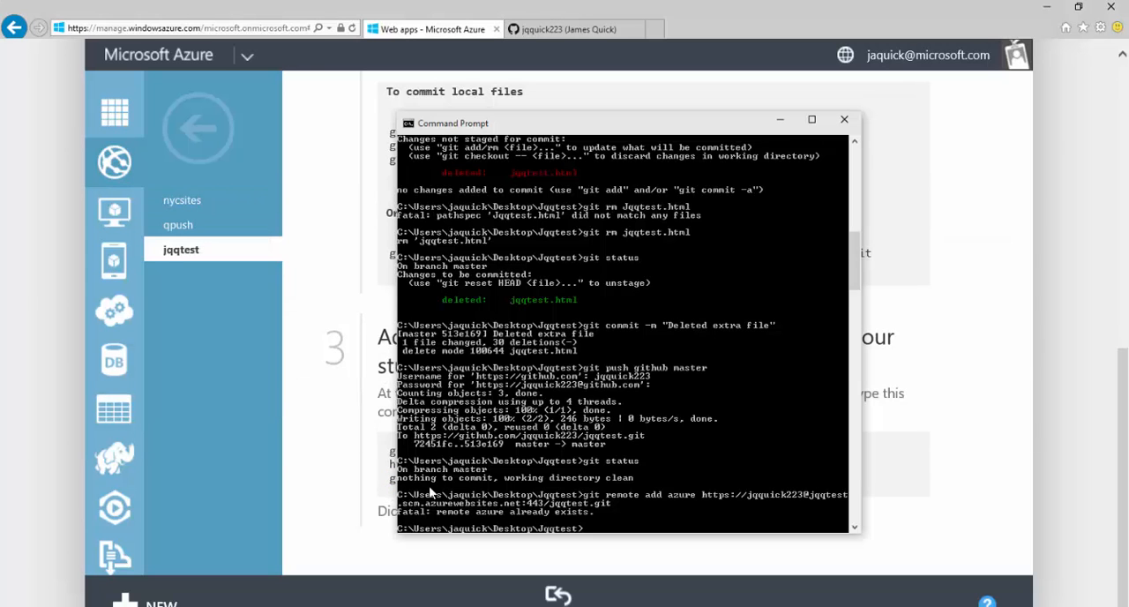
left_click_drag(672, 114, 312, 23)
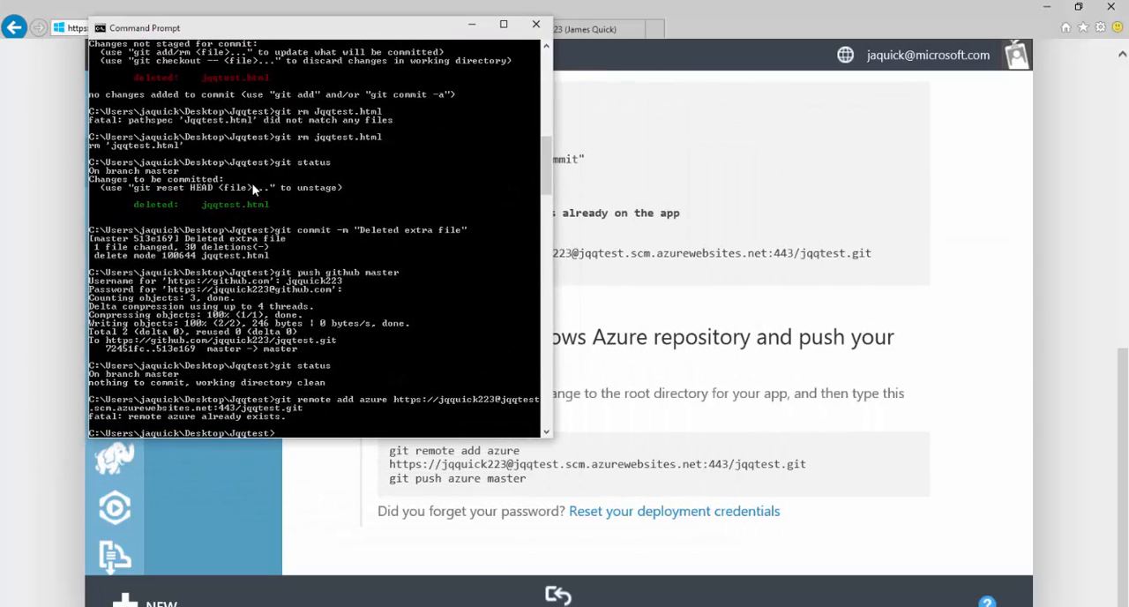
type("git push azure")
type(" ms")
type("aster")
key("Return")
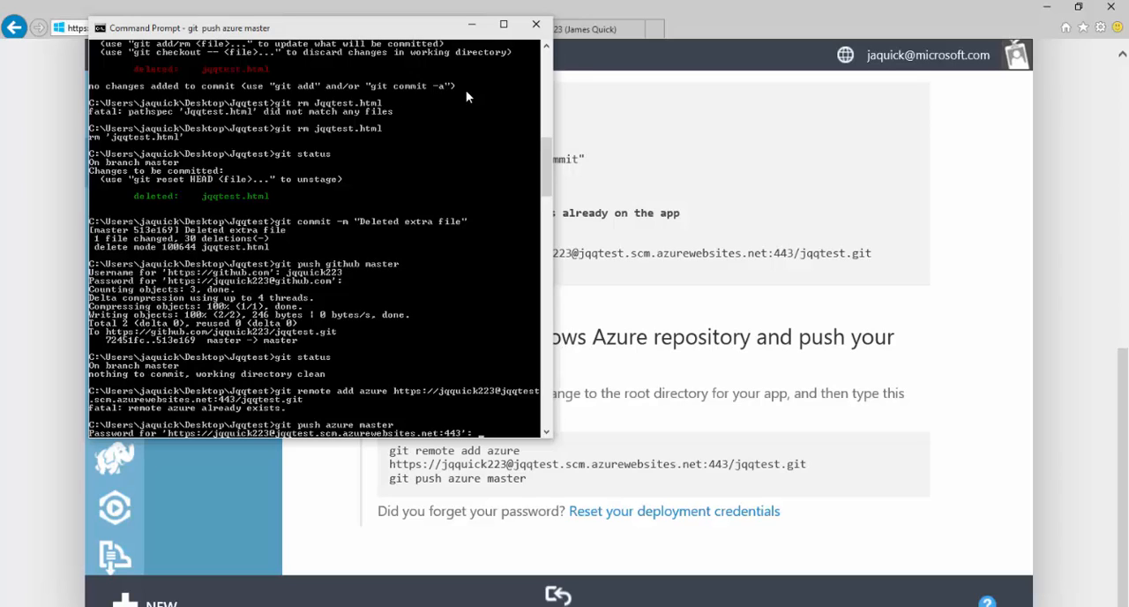
key("Return")
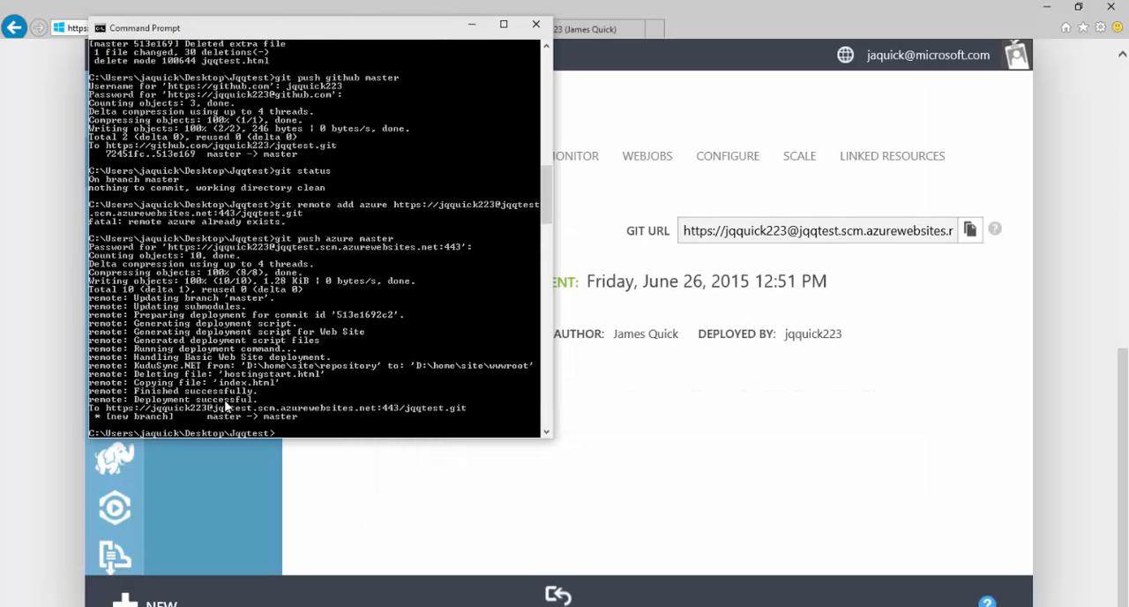
Step: Switch to Internet Explorer and open jqqtest.azurewebsites.net in a new tab to check the deployed page
left_click(1014, 377)
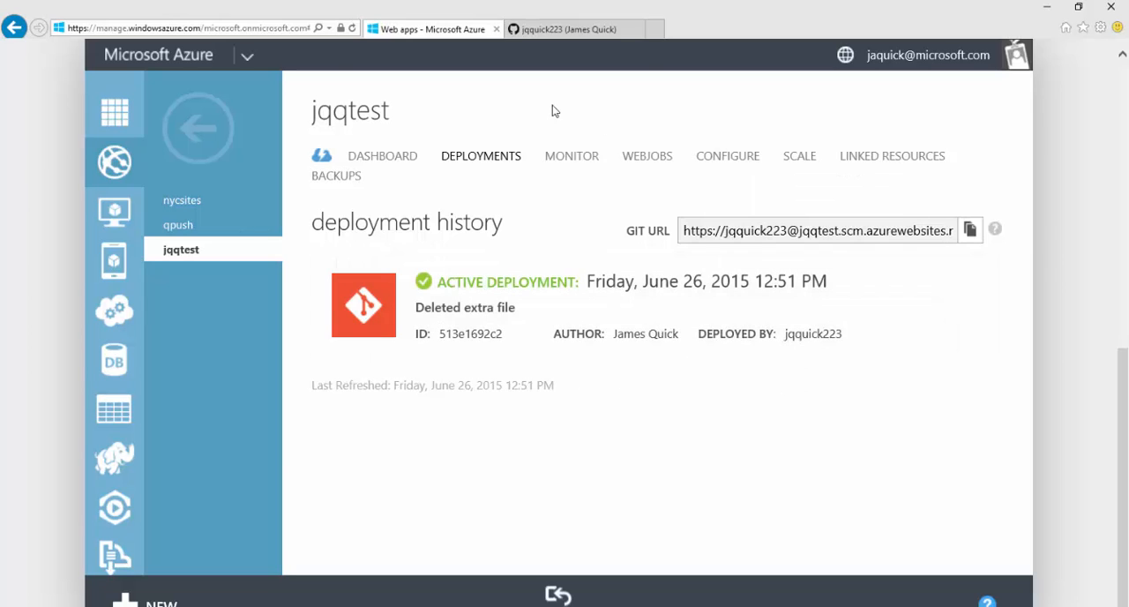
left_click(660, 32)
type("jq")
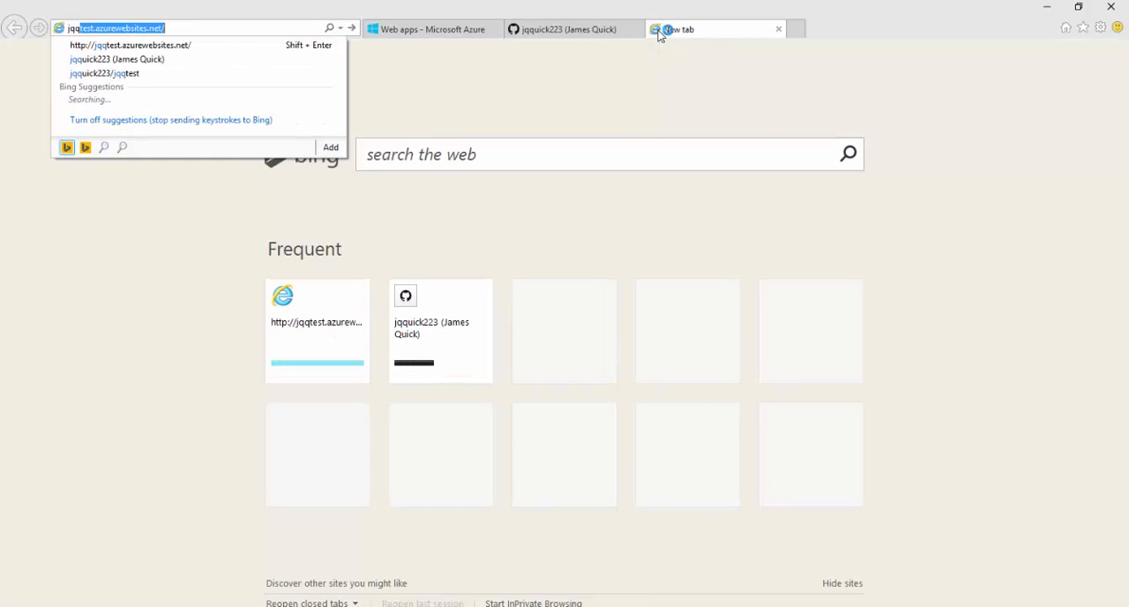
type("qte")
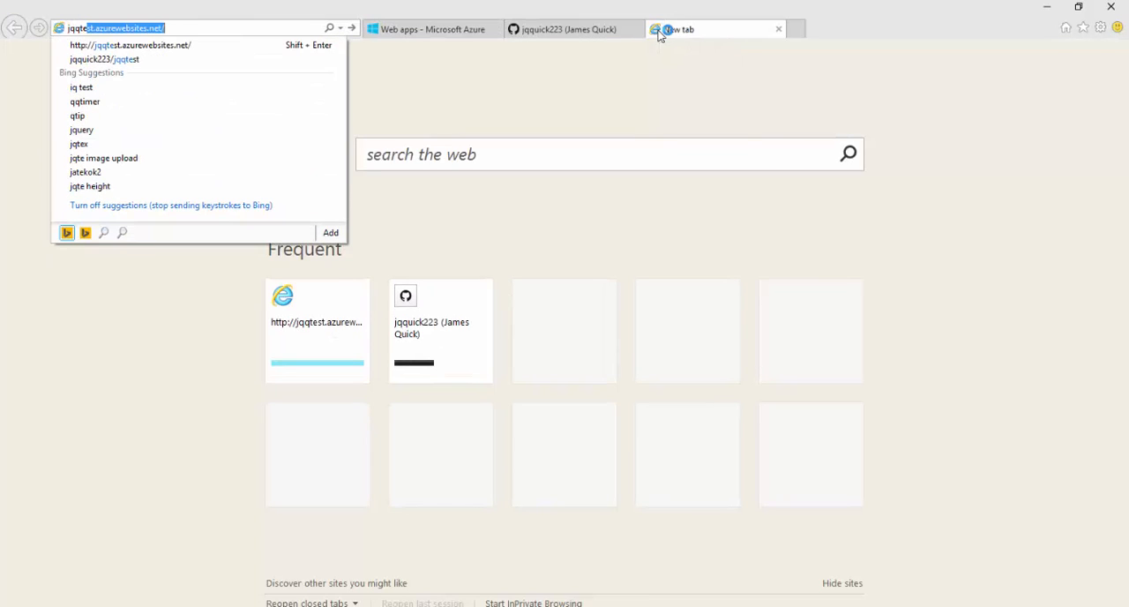
key("Return")
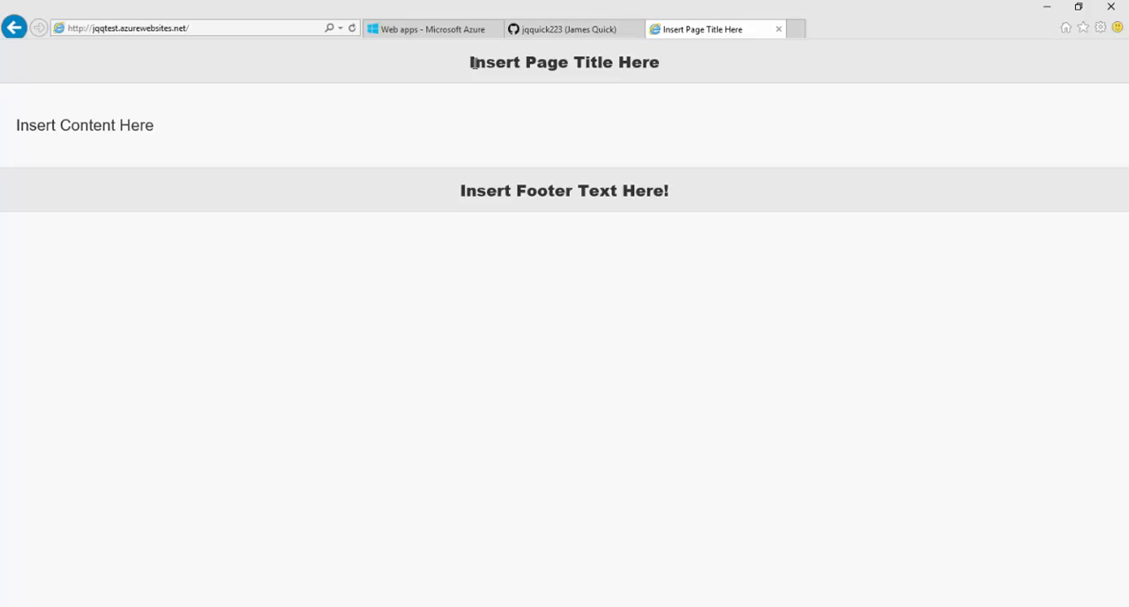
Step: Return to the Azure portal, view the deployment credentials reset form from jqqtest's Quick Start page, and close it without changes
left_click(434, 30)
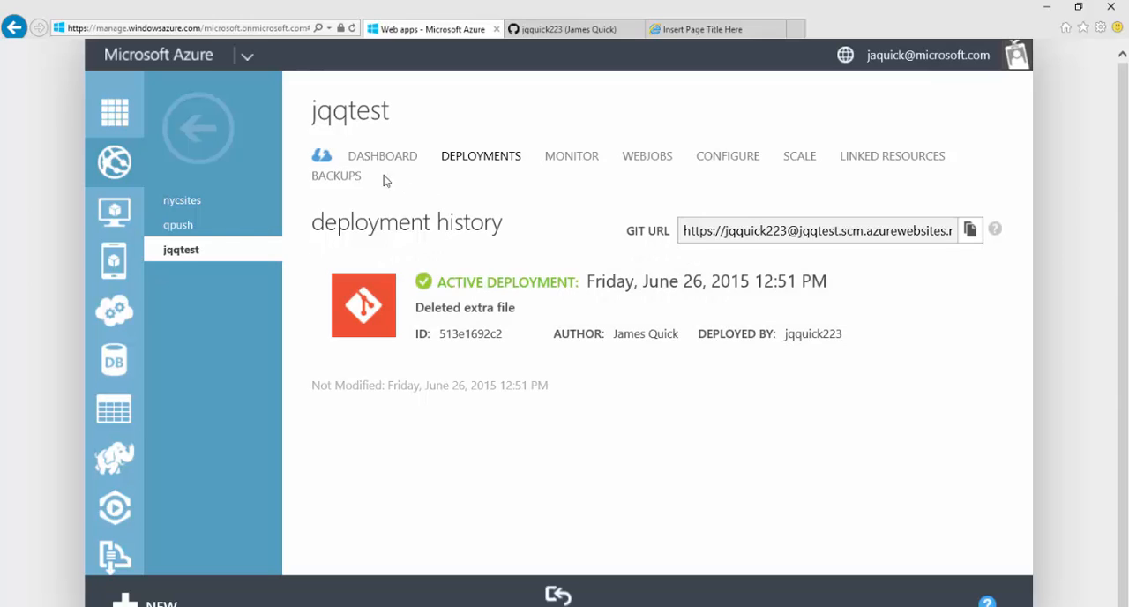
left_click(325, 159)
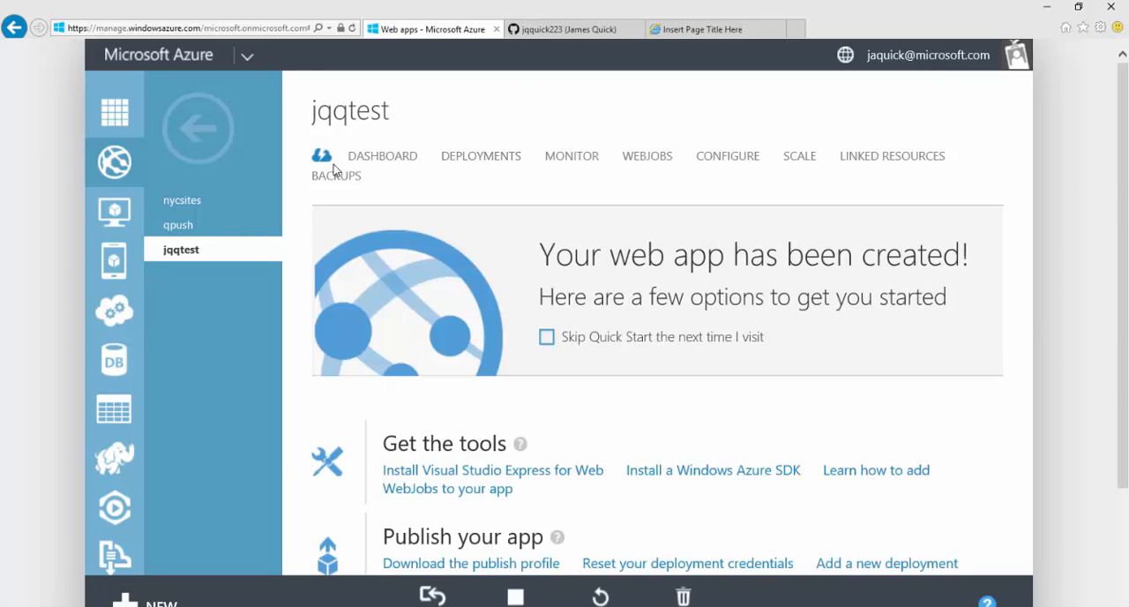
scroll(334, 164, "down", 2)
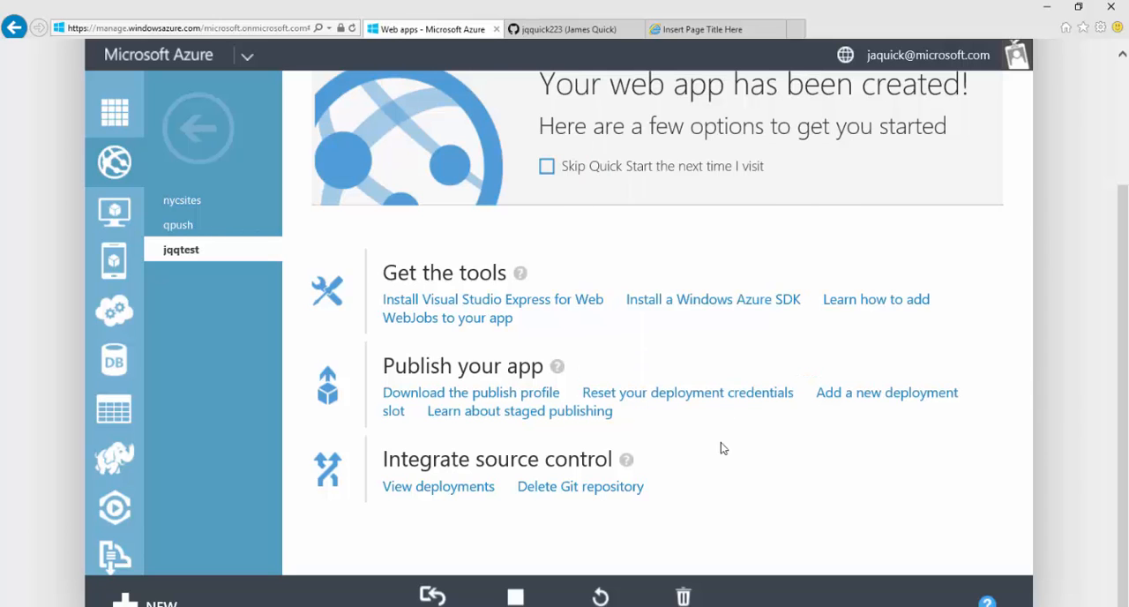
left_click(720, 403)
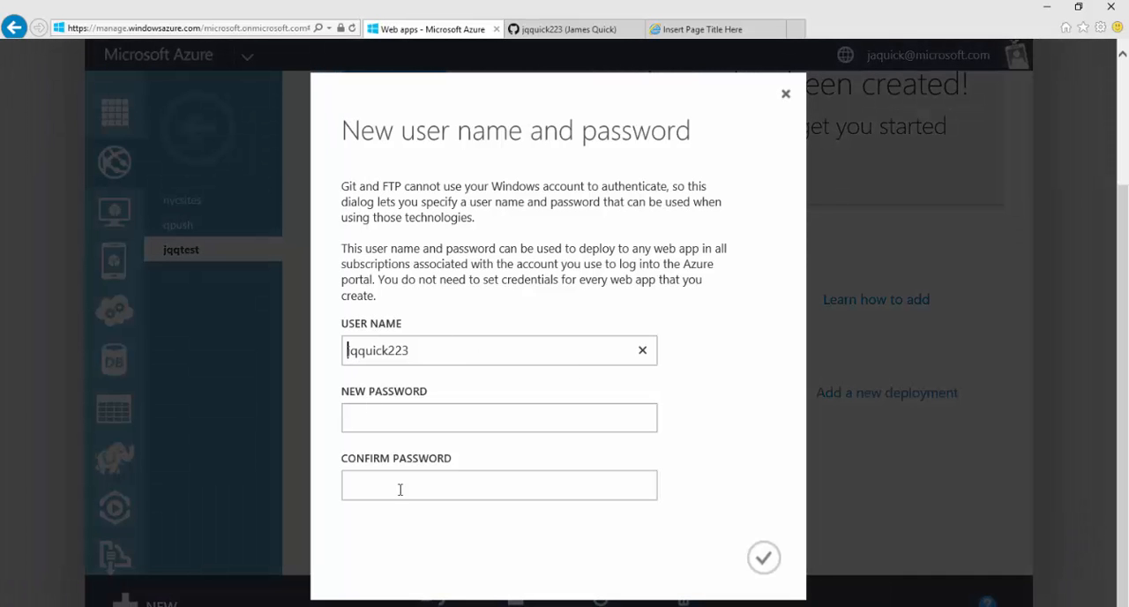
left_click(786, 93)
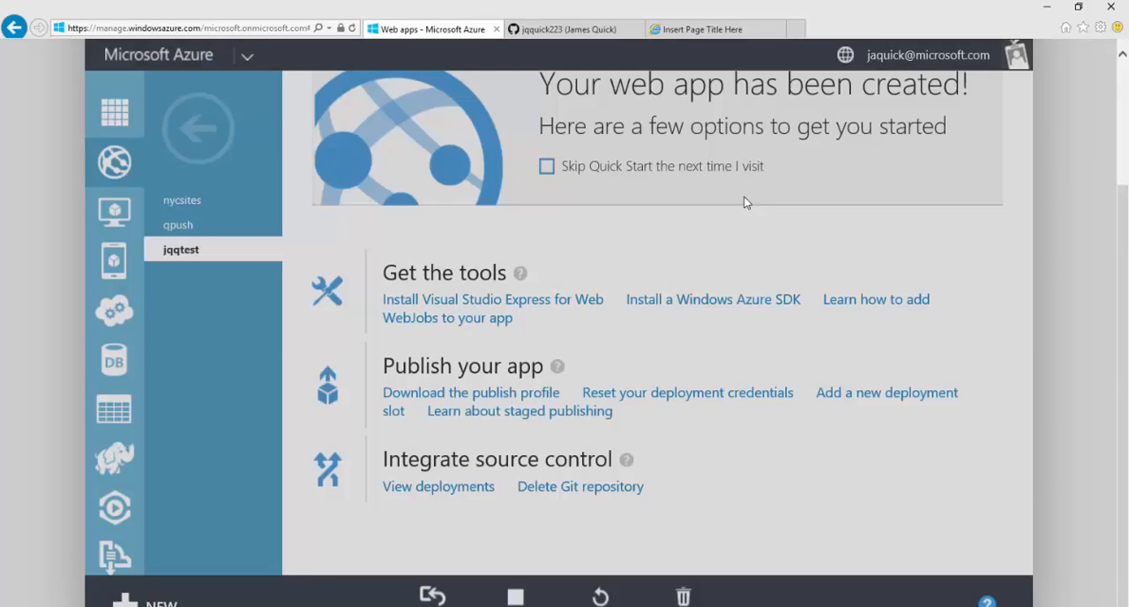
Step: Open jqqtest's dashboard and examine its quick glance links and usage charts
scroll(617, 221, "up", 2)
left_click(386, 156)
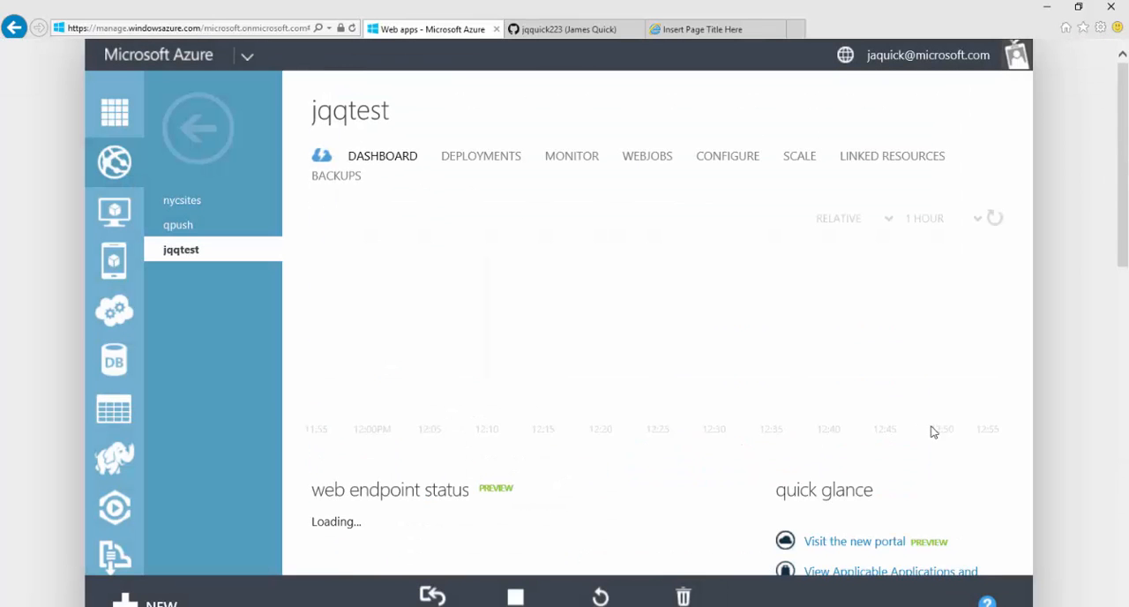
scroll(917, 424, "down", 2)
scroll(898, 414, "down", 3)
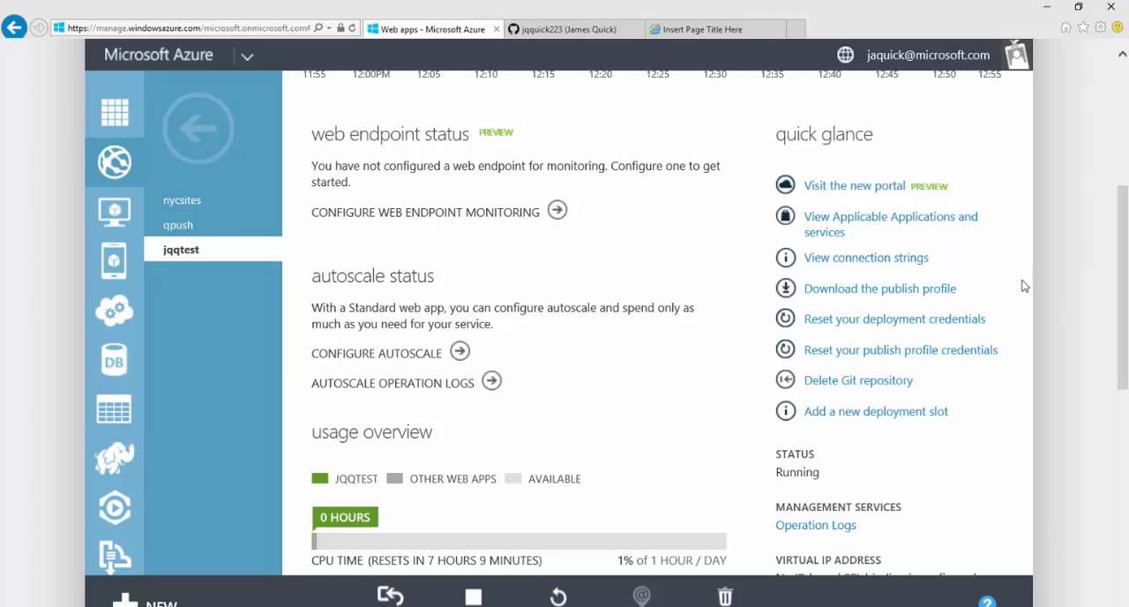
scroll(1027, 289, "up", 3)
scroll(1028, 289, "up", 1)
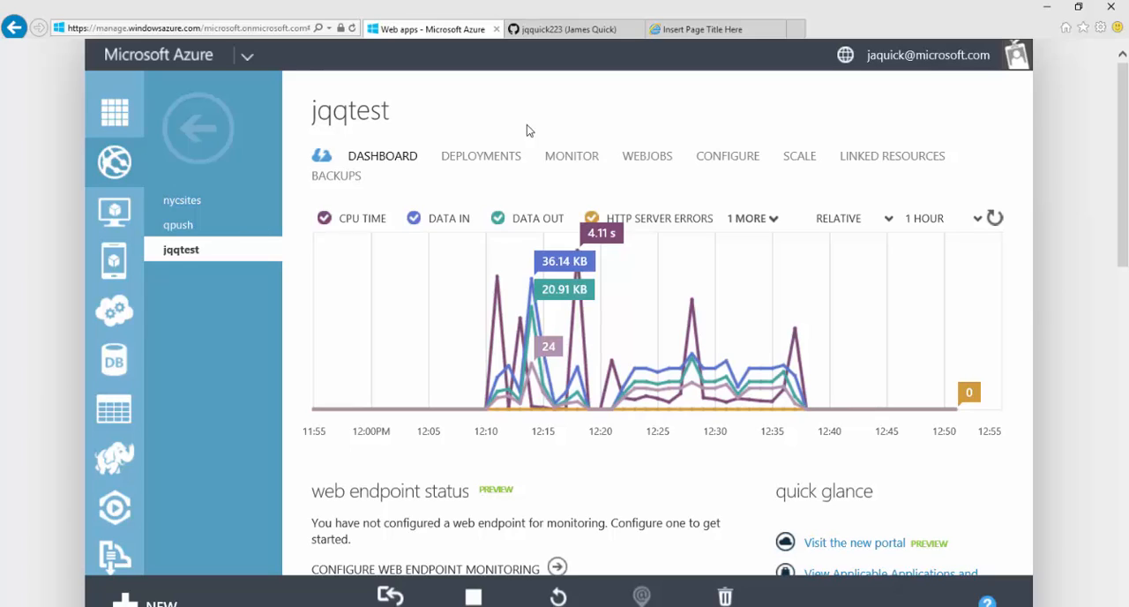
left_click(582, 35)
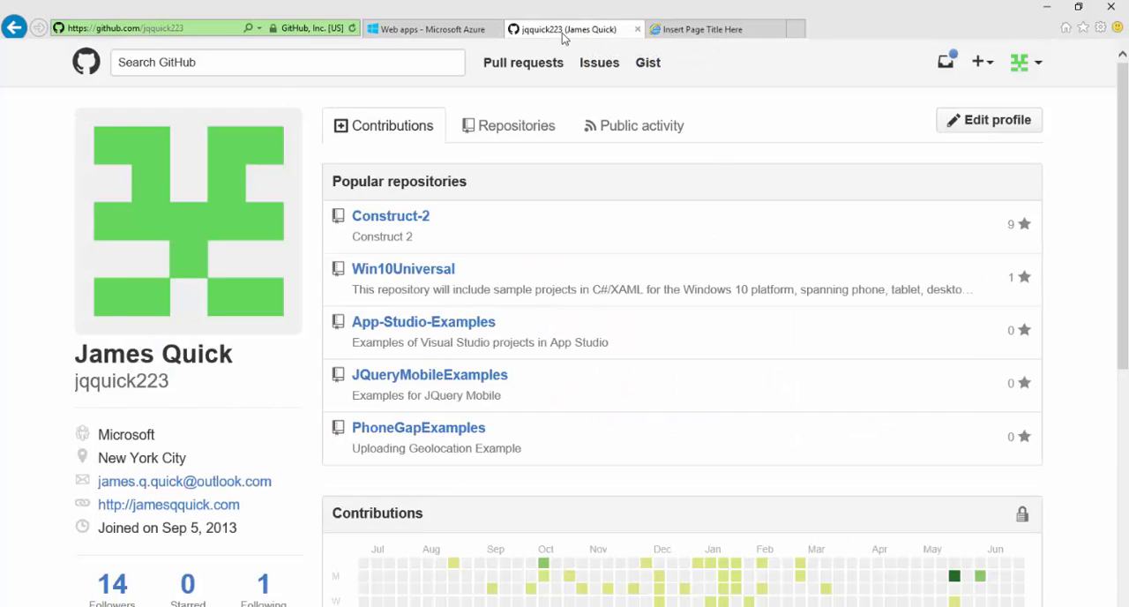
left_click(408, 33)
left_click(534, 29)
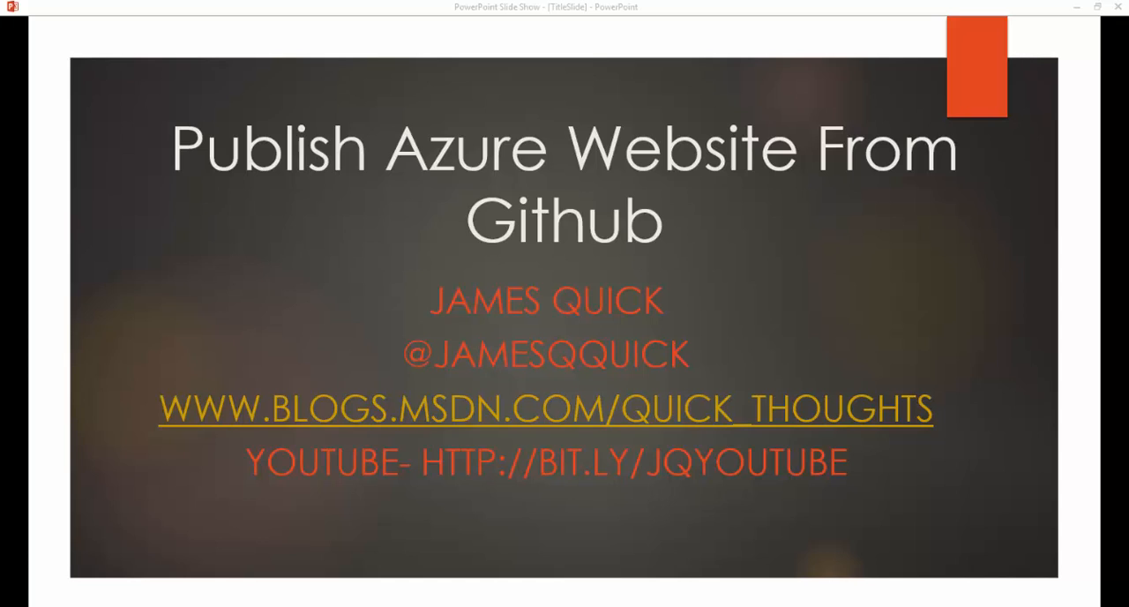
Step: Switch to Visual Studio Code and select all the markup in index.html to review it
key("alt+Tab")
key("alt+Tab")
key("alt+Tab")
key("alt+Tab")
key("alt+Tab")
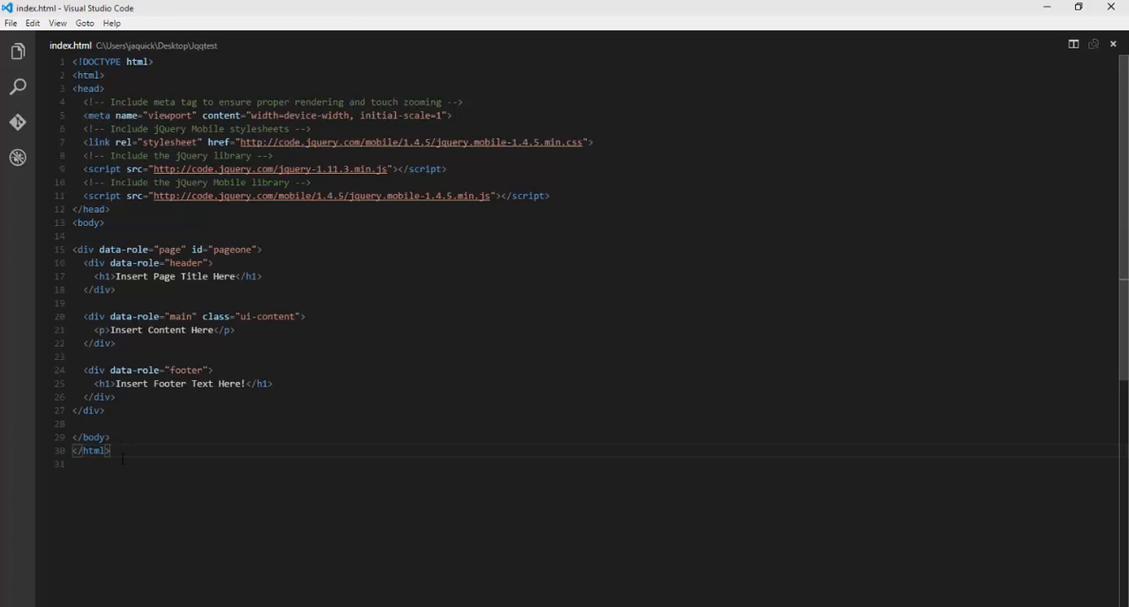
left_click_drag(121, 450, 69, 64)
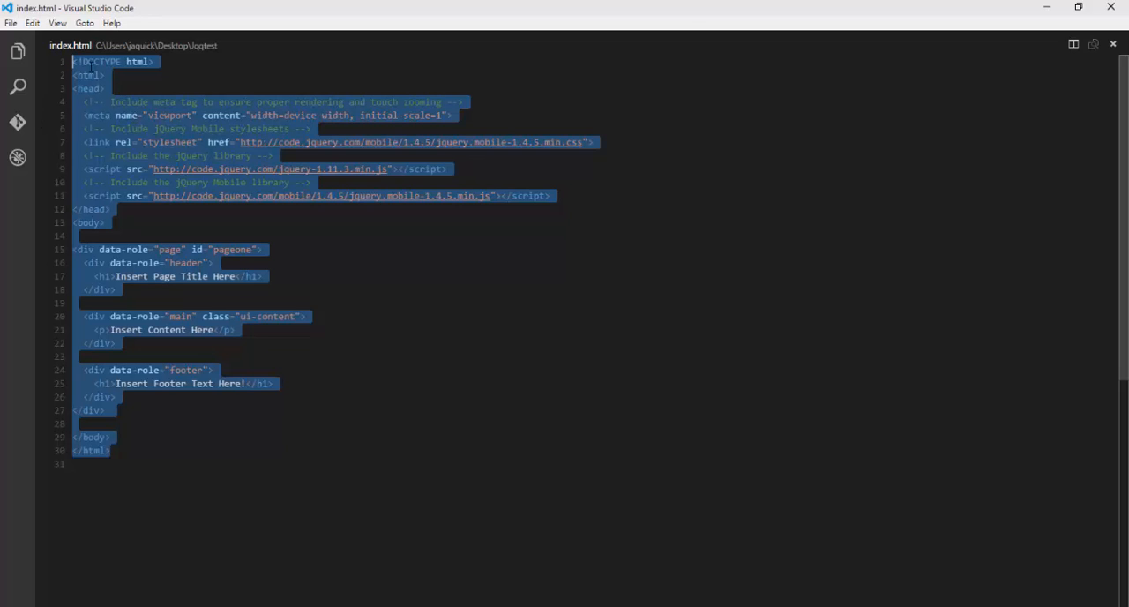
Step: Switch to File Explorer, check the contents of the Jqqtest folder, and minimize its window
key("alt+Tab")
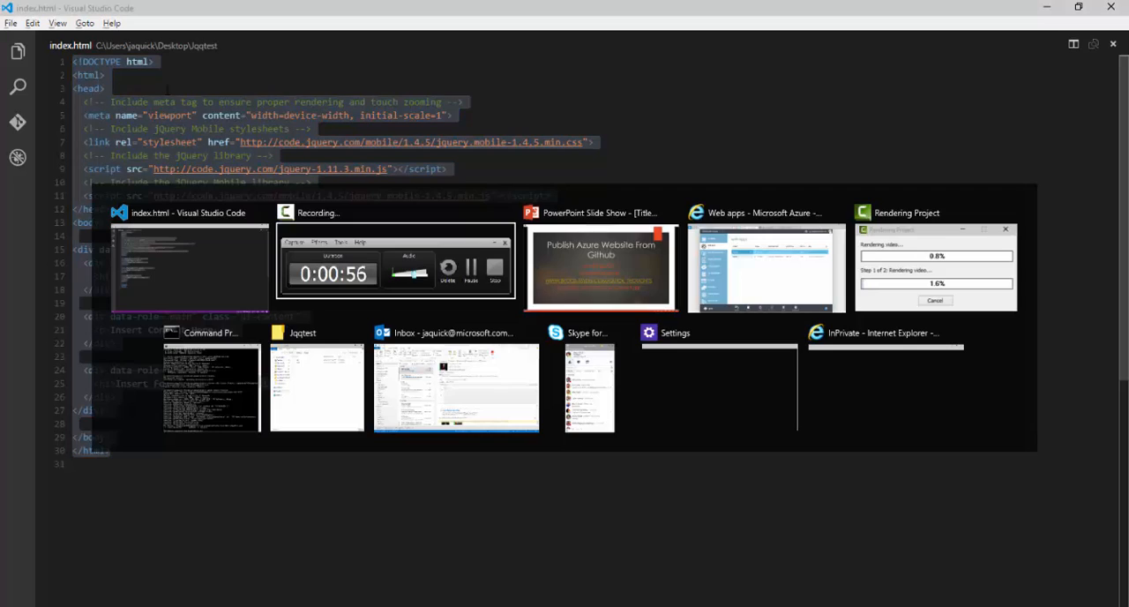
key("alt+Tab")
key("alt+Tab")
key("alt+Tab")
key("alt+Tab")
key("alt+Tab")
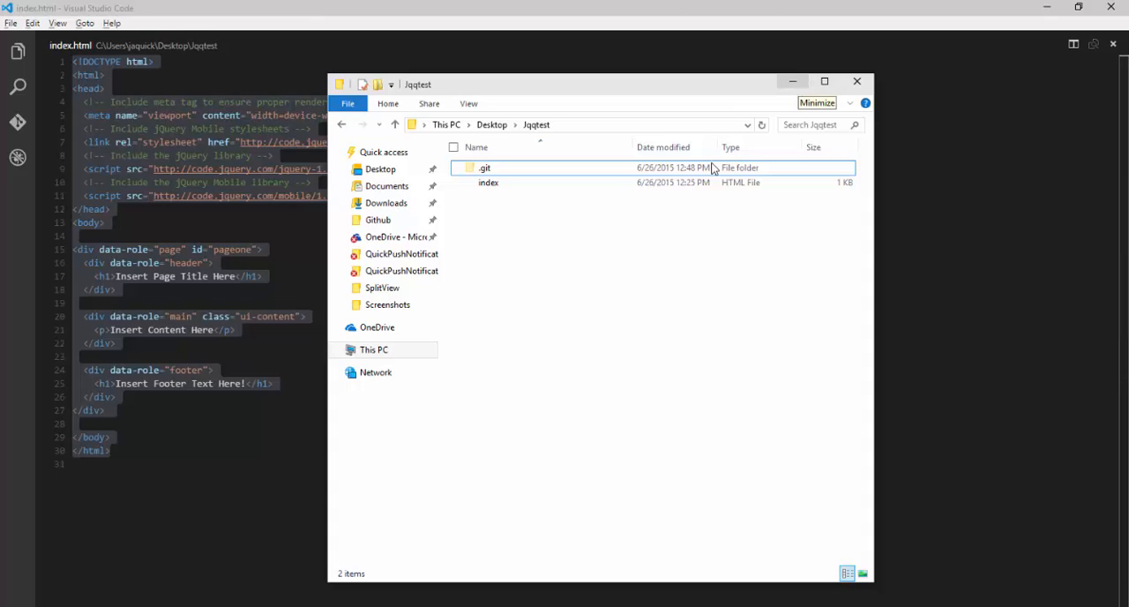
left_click(800, 87)
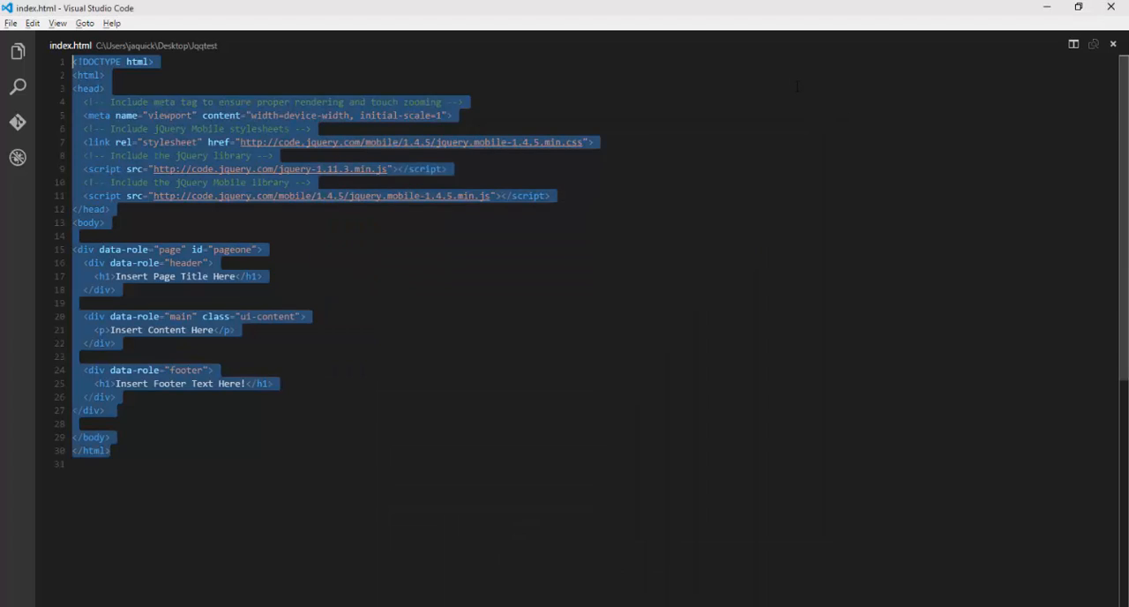
Step: Switch to Internet Explorer, bring up GitHub's Create a New Repository page, and close the tab titled Insert Page Title Here
key("alt+Tab")
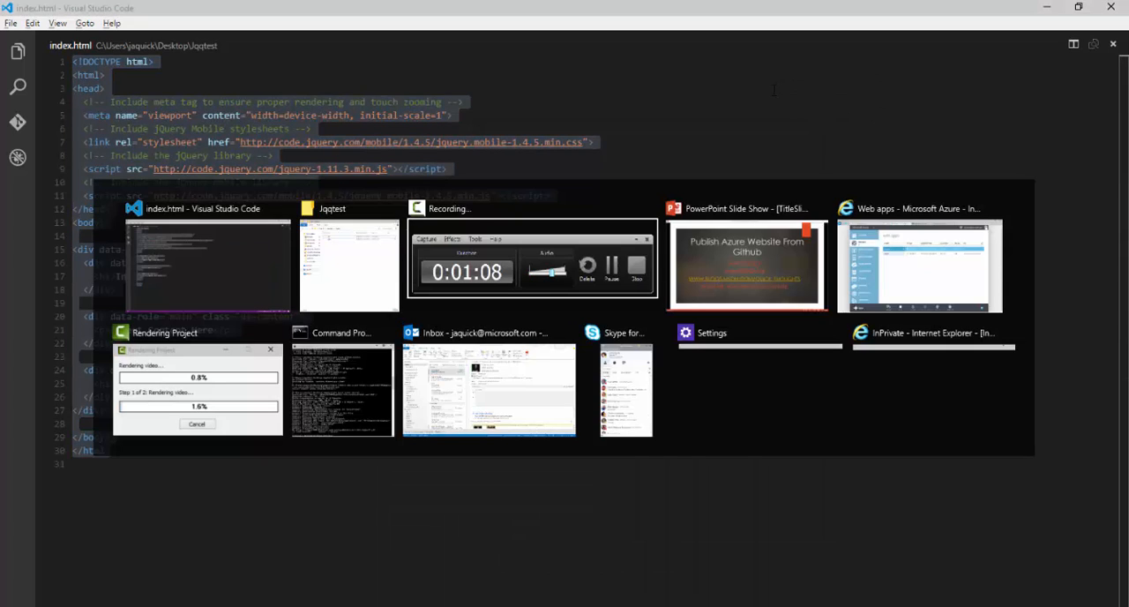
key("alt+Tab")
key("alt+Tab")
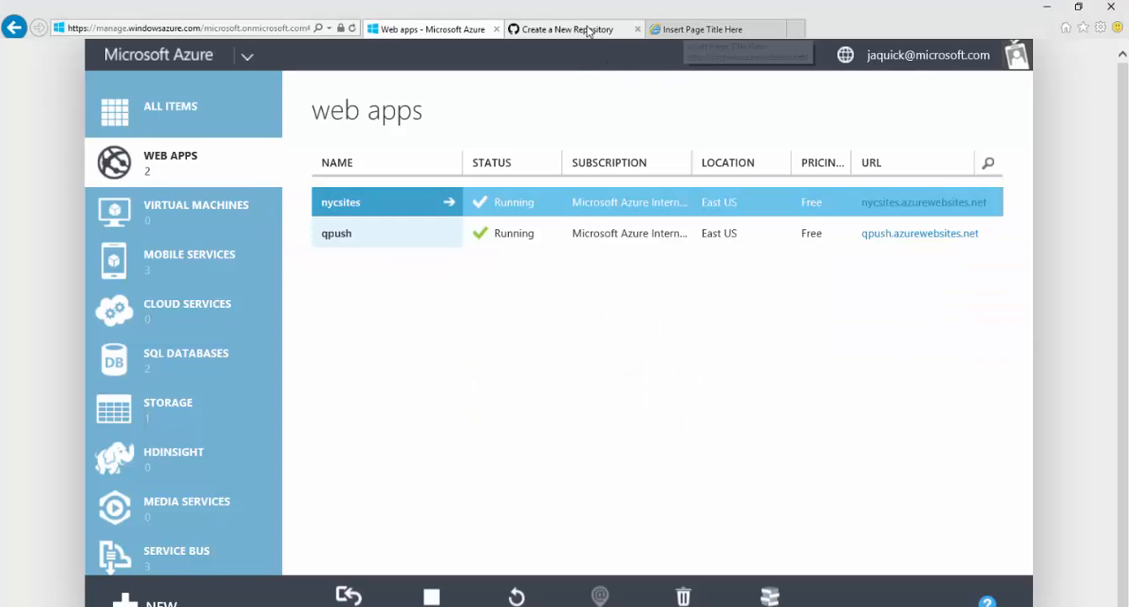
left_click(587, 32)
left_click(778, 30)
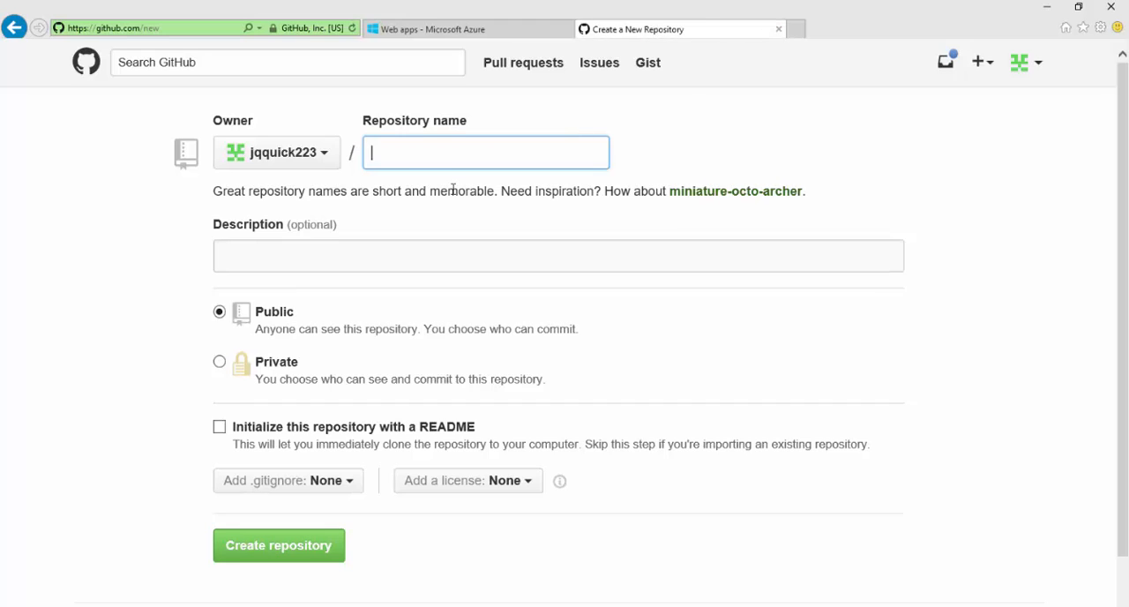
Step: Create a public GitHub repository named jqqtest with the description "This is a simple test for github and azure"
type("jqqtest")
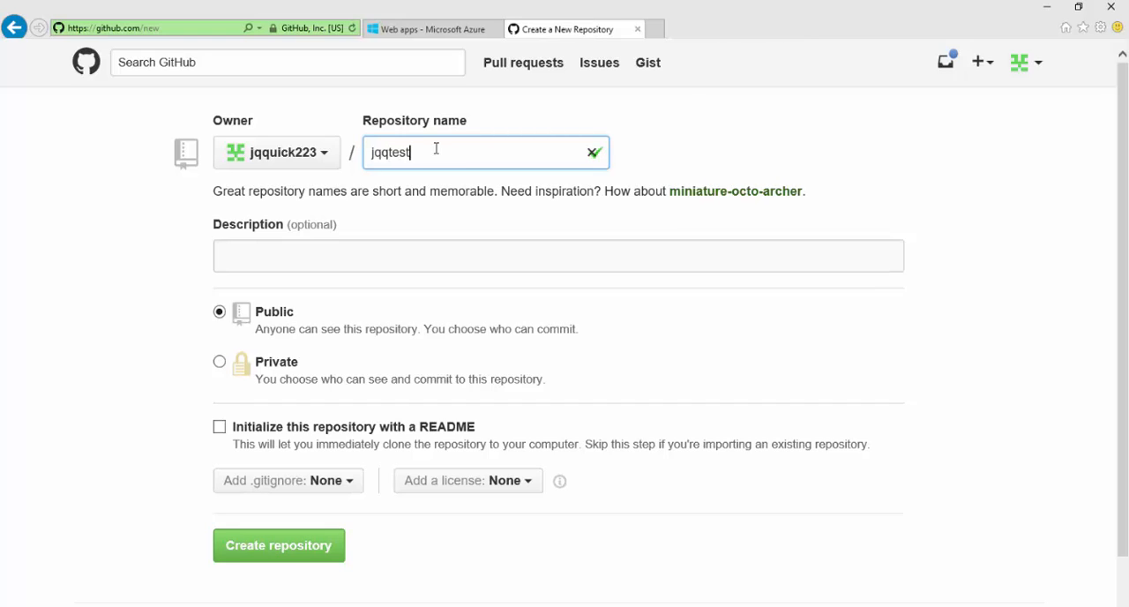
left_click(344, 254)
type("This is a sim")
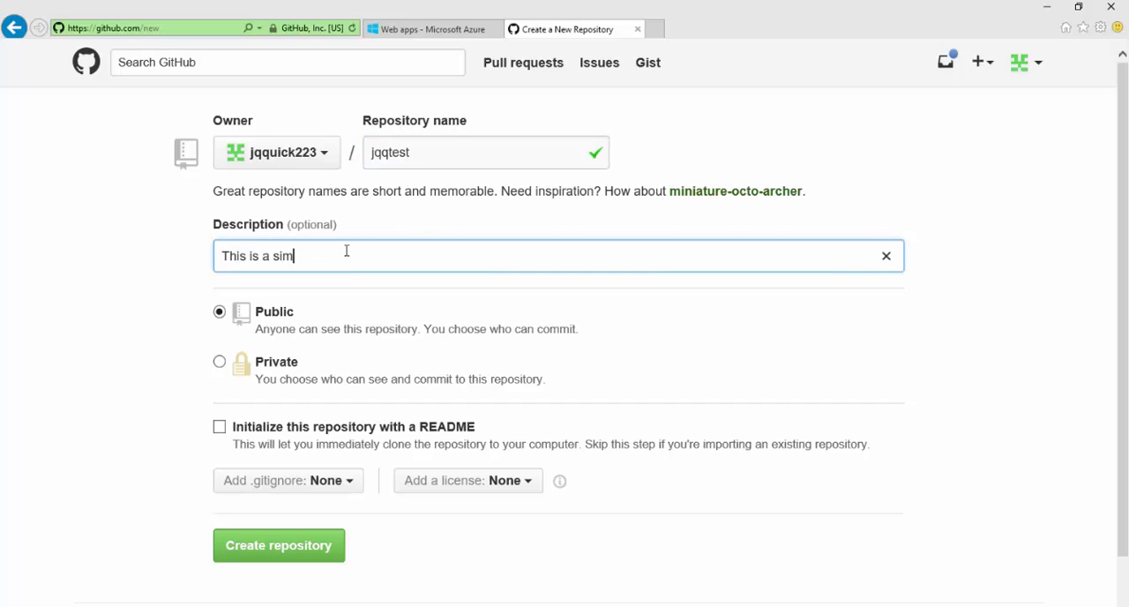
type("ple test for github and azure")
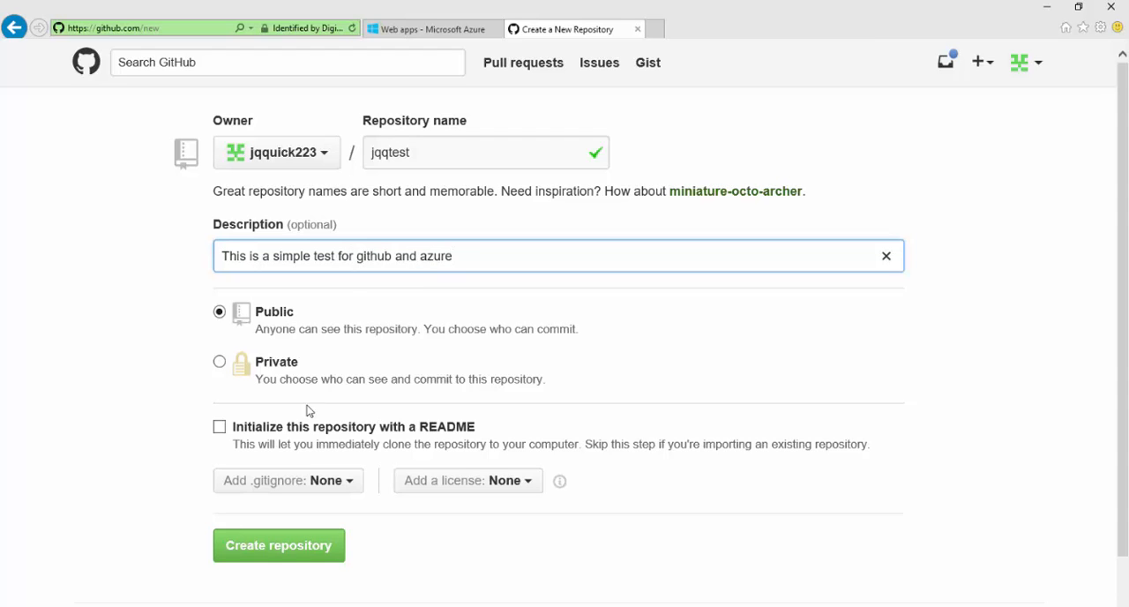
left_click(308, 548)
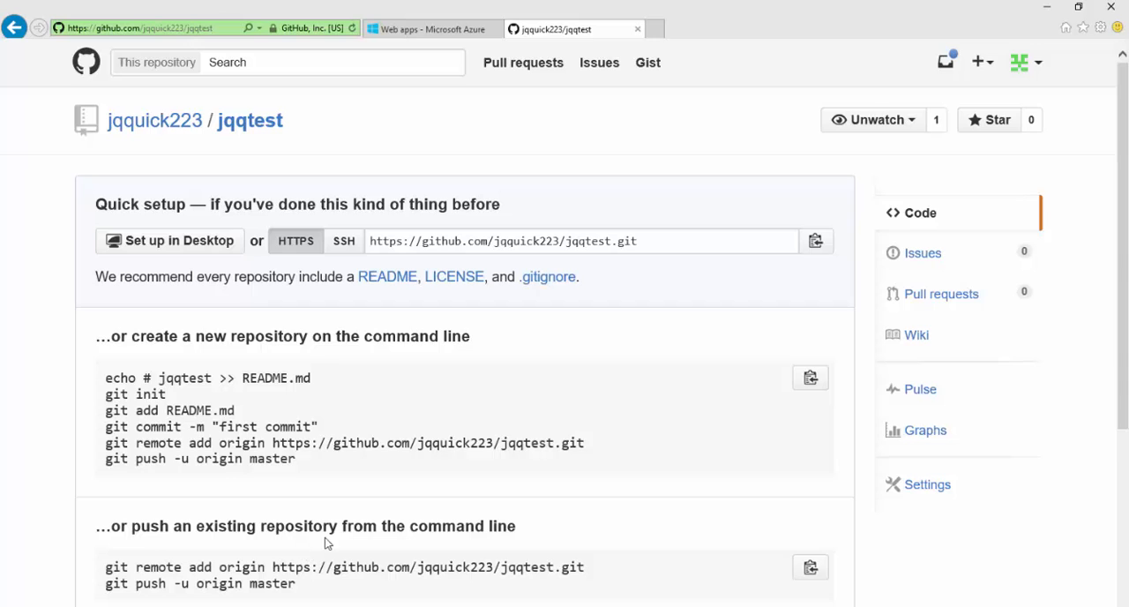
Step: Switch to the Azure portal and quick-create a new web app with the URL jqqtest
left_click(423, 29)
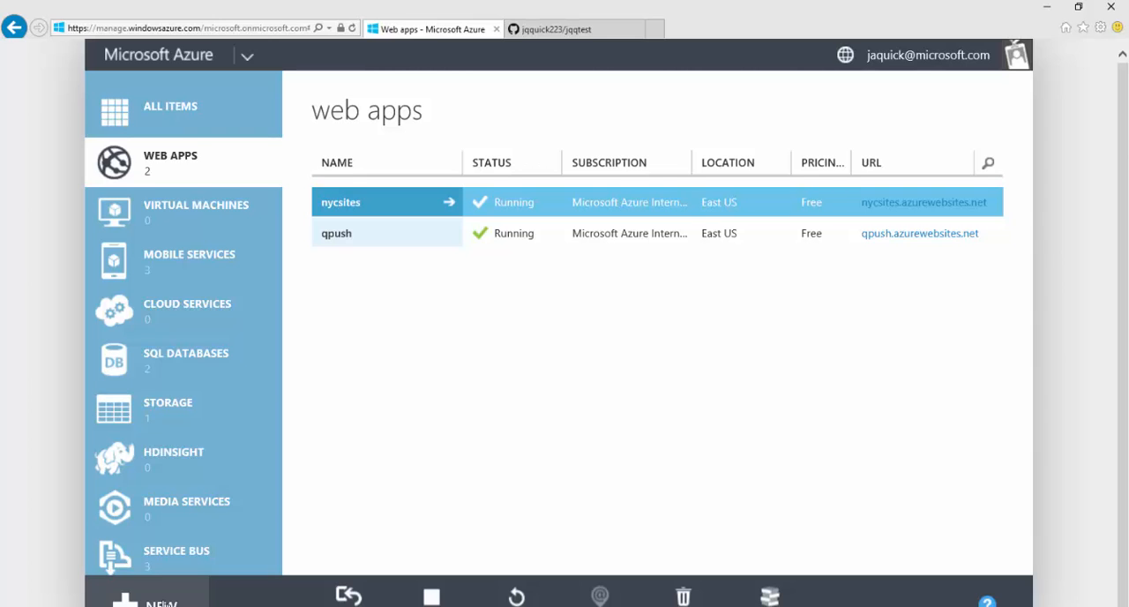
left_click(164, 603)
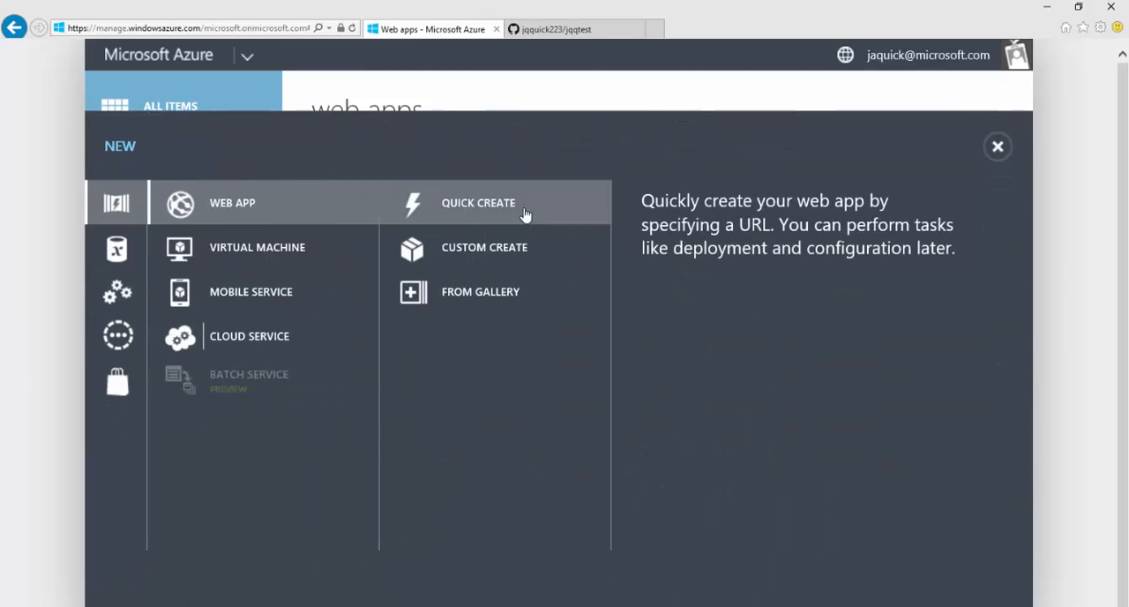
left_click(524, 214)
type("jqq")
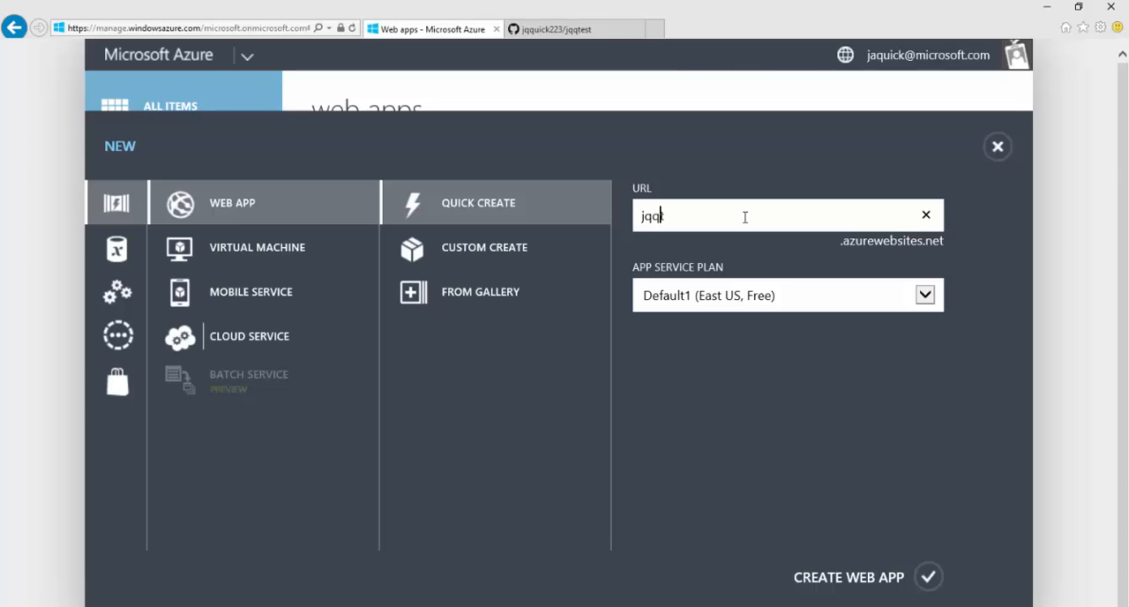
type("test")
left_click(928, 578)
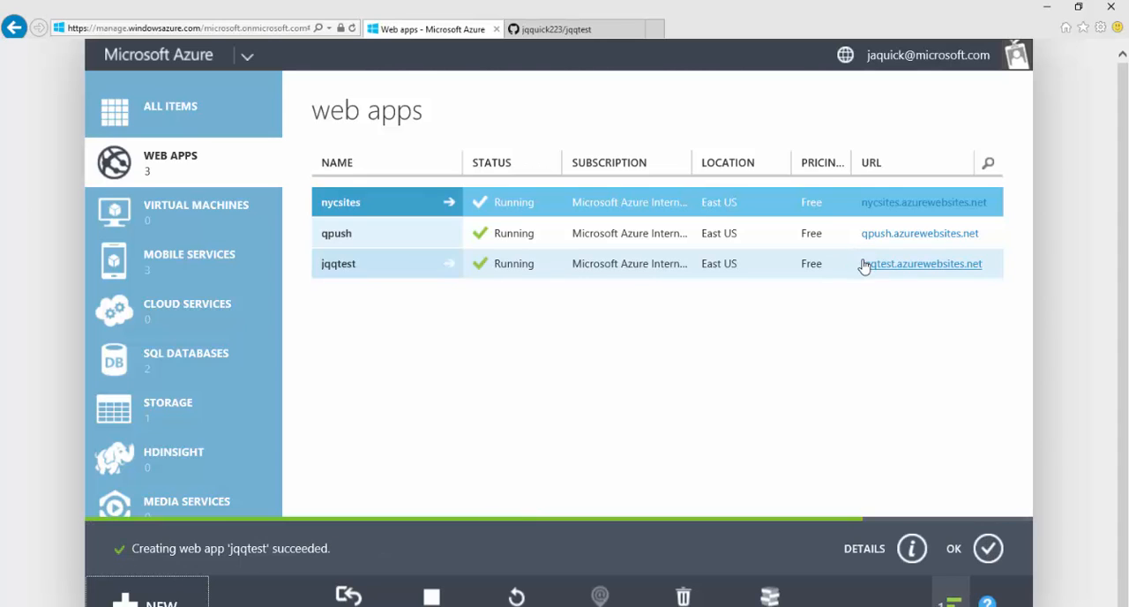
Step: View jqqtest.azurewebsites.net in a new browser tab to check the new site, and close that tab
right_click(922, 269)
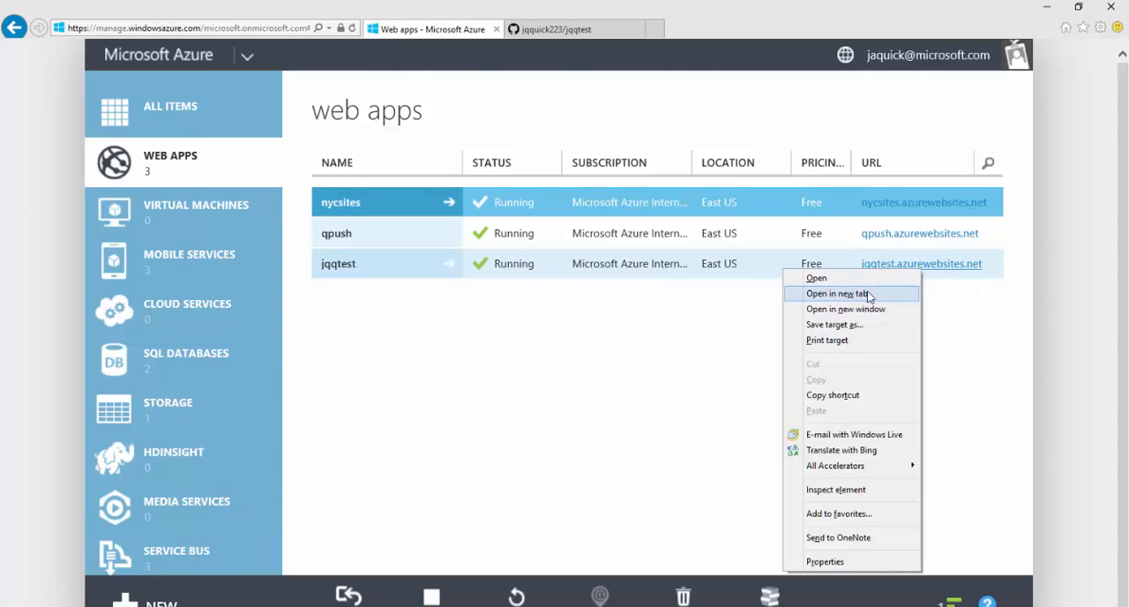
left_click(868, 295)
left_click(578, 30)
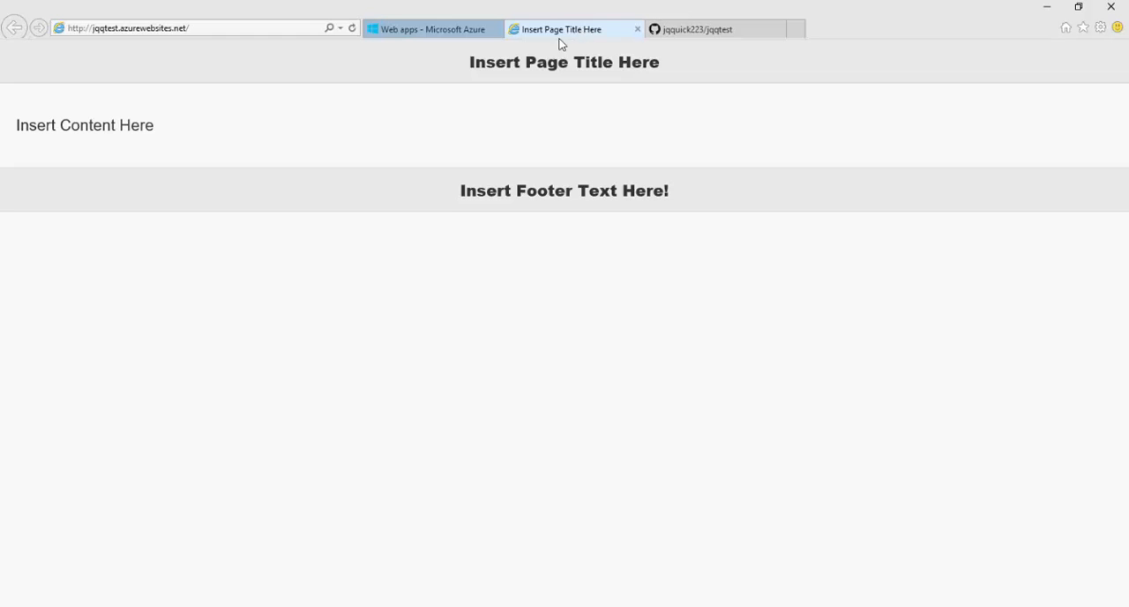
left_click(636, 29)
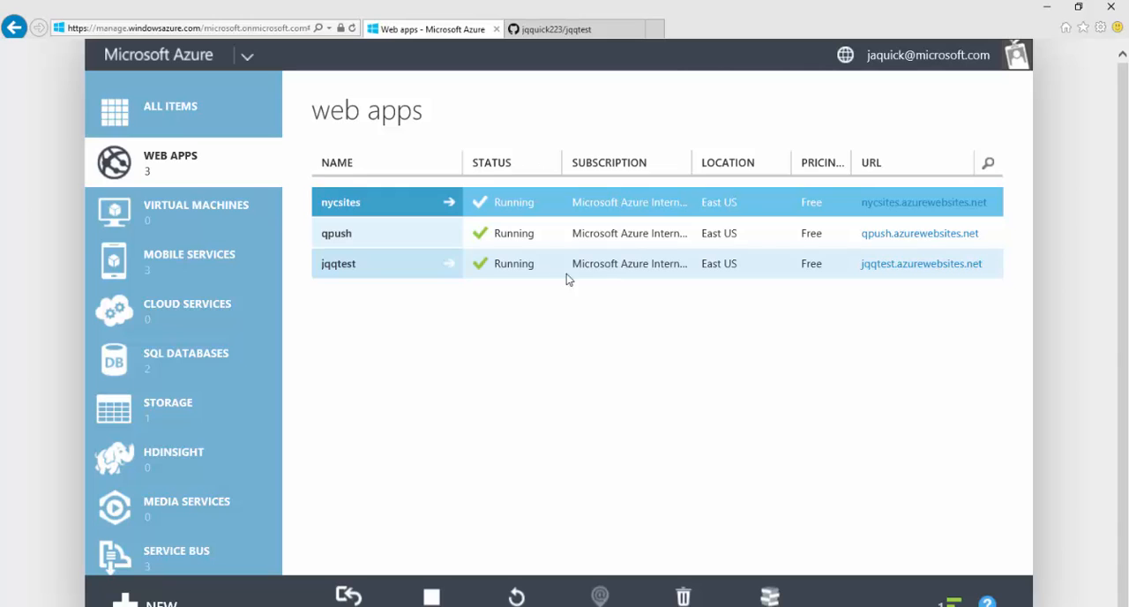
Step: Open the jqqtest web app and start setting up deployment from source control with GitHub as the source
left_click(370, 273)
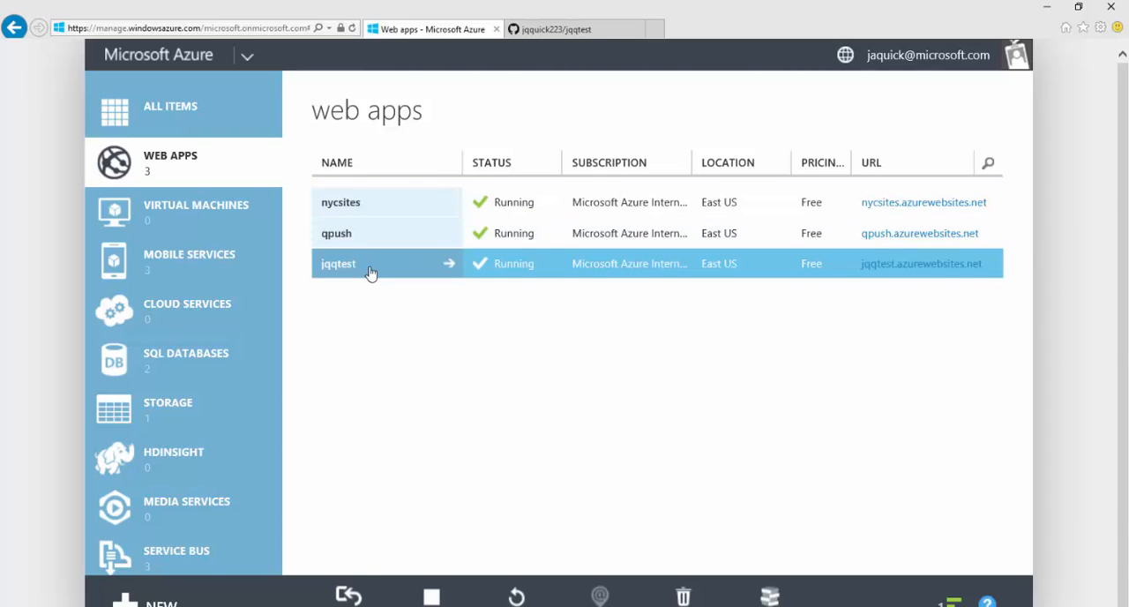
scroll(554, 276, "down", 2)
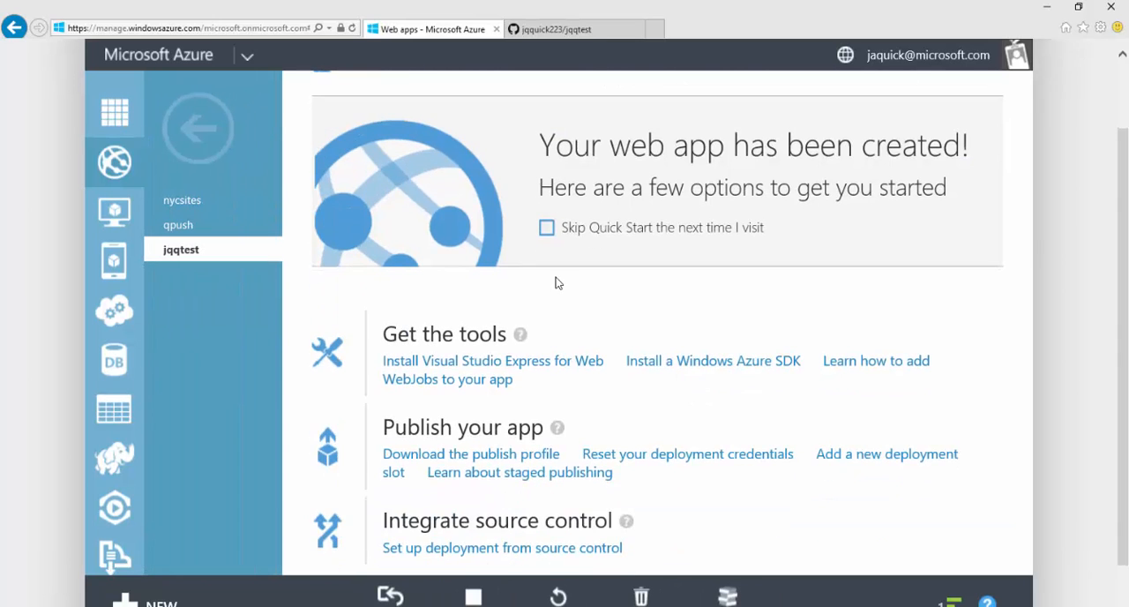
scroll(689, 342, "down", 1)
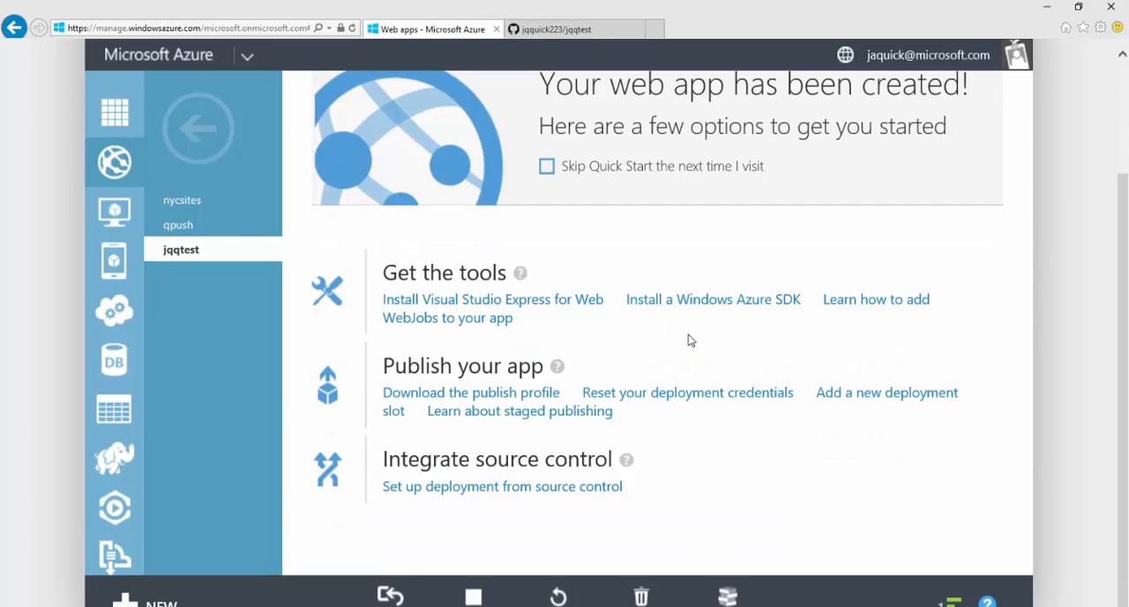
left_click(556, 366)
scroll(713, 433, "up", 2)
scroll(719, 441, "down", 2)
left_click(528, 490)
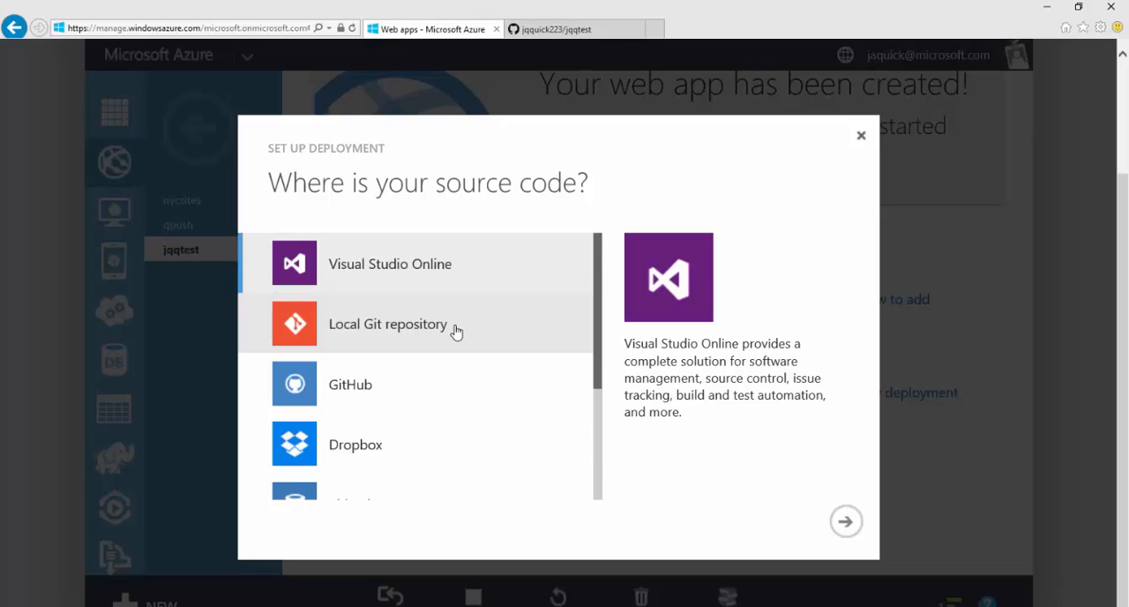
left_click(456, 332)
left_click(382, 391)
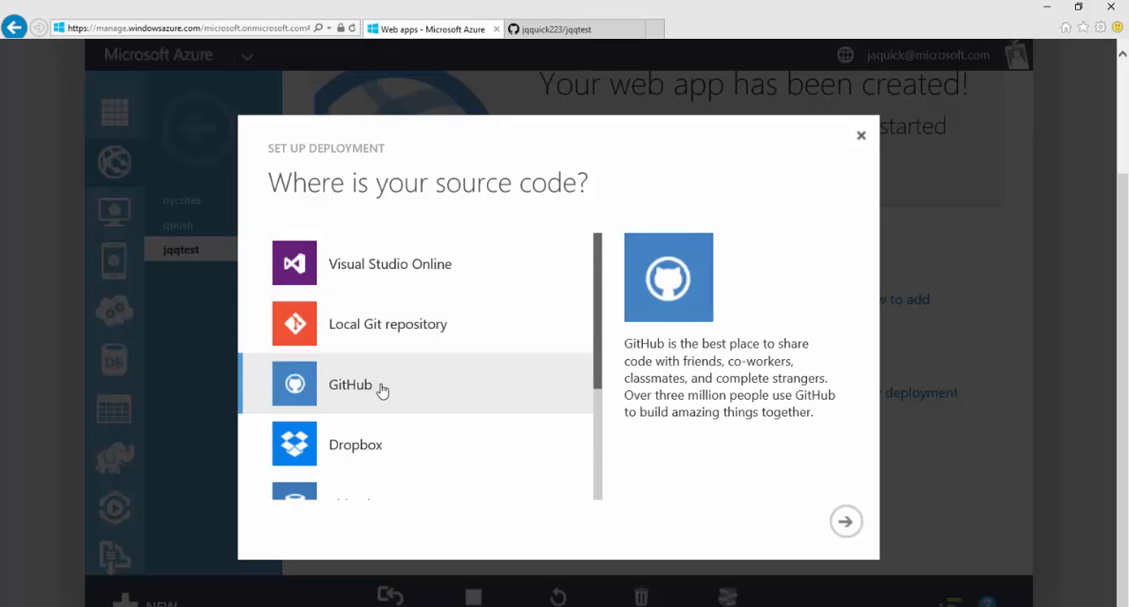
left_click(845, 522)
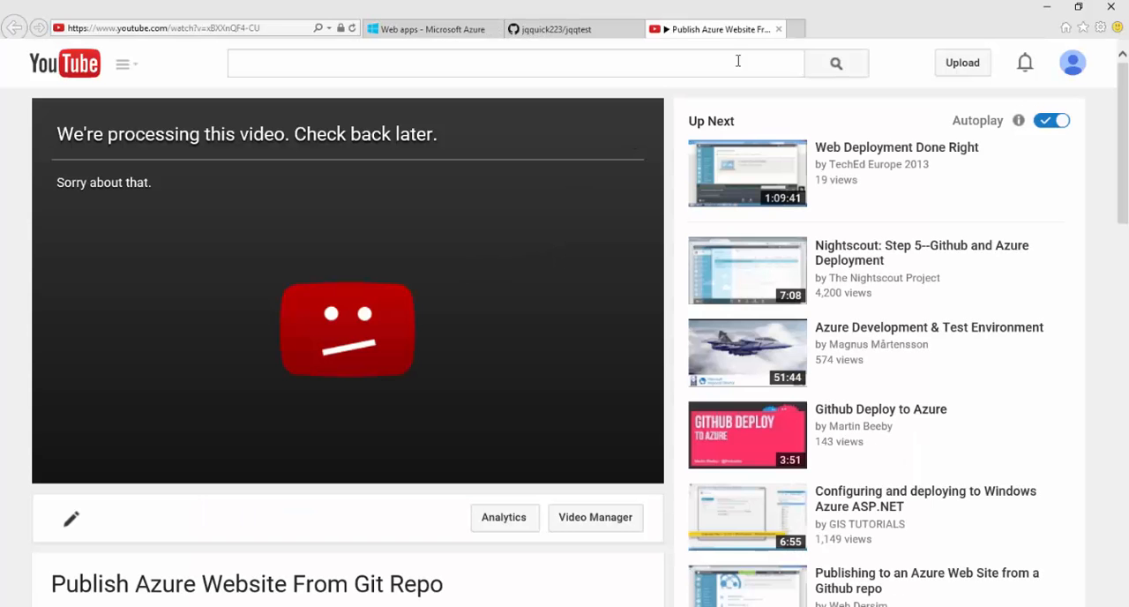
Step: Close the YouTube tab and link the jqqtest GitHub repository's master branch for deployment in the Azure portal
left_click(779, 29)
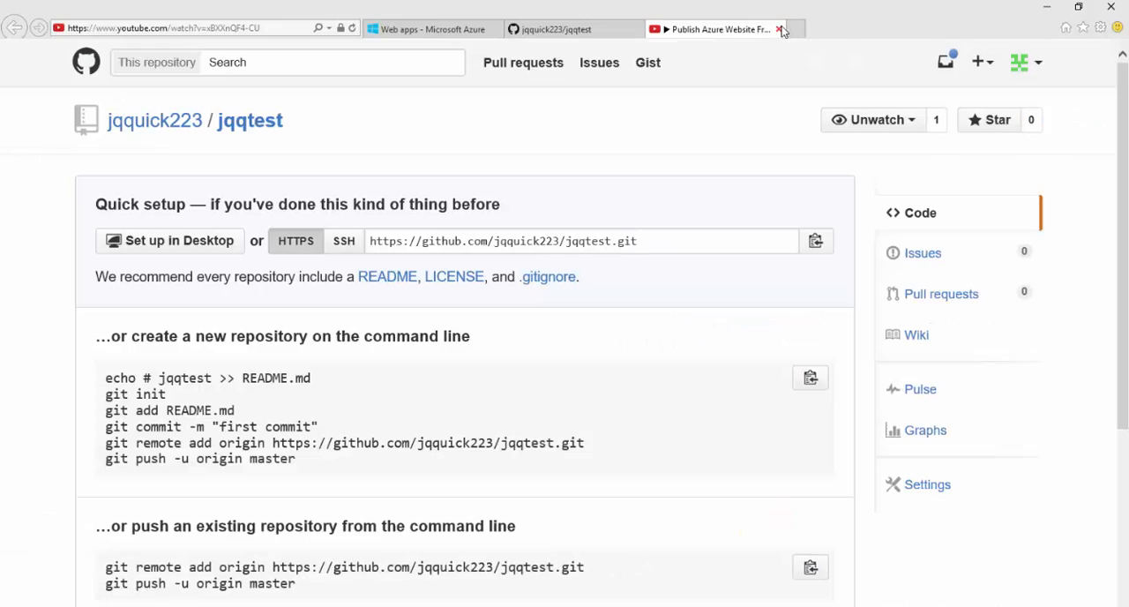
left_click(503, 33)
left_click(551, 252)
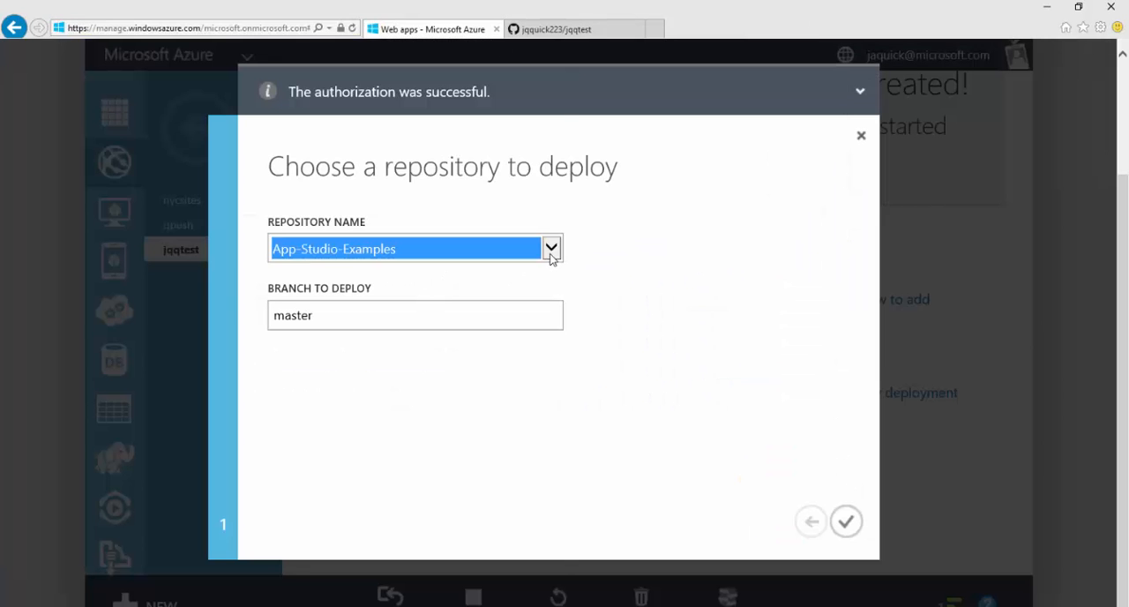
left_click(551, 253)
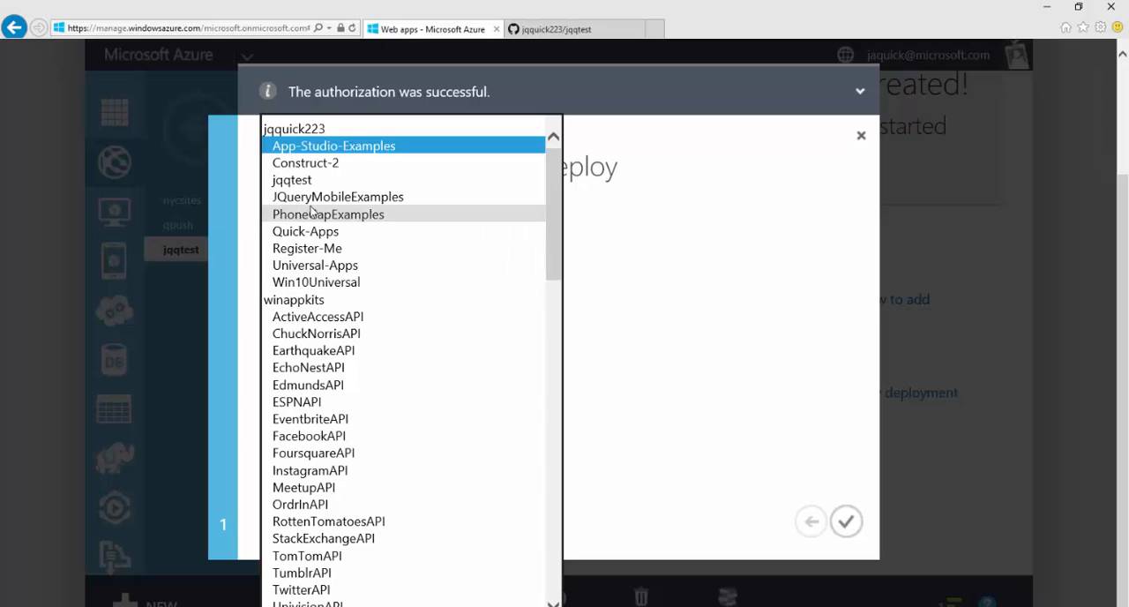
left_click(297, 180)
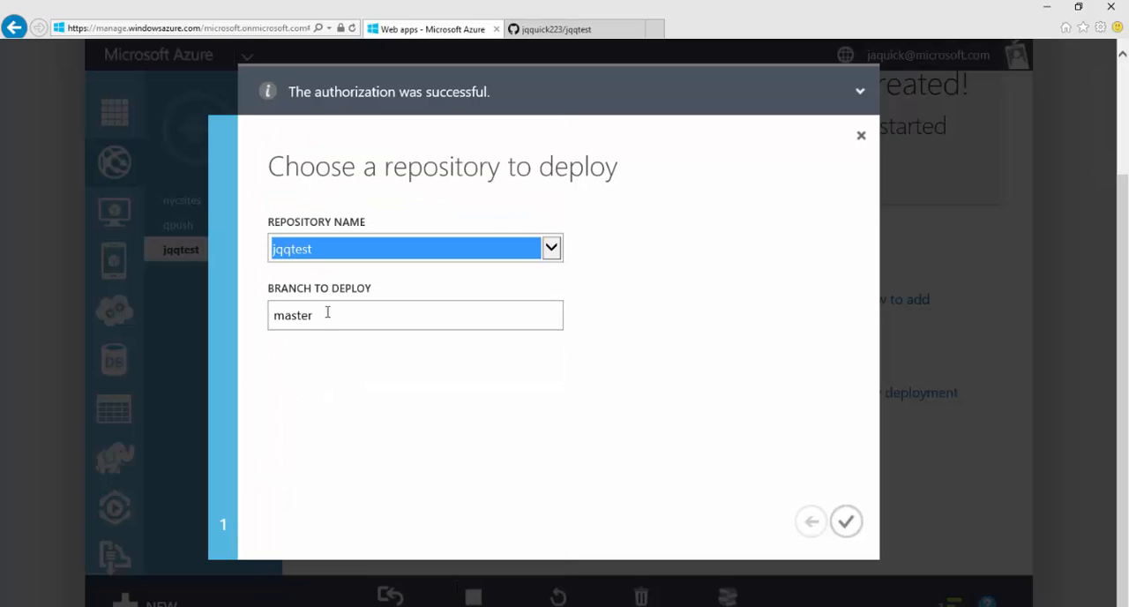
left_click(845, 523)
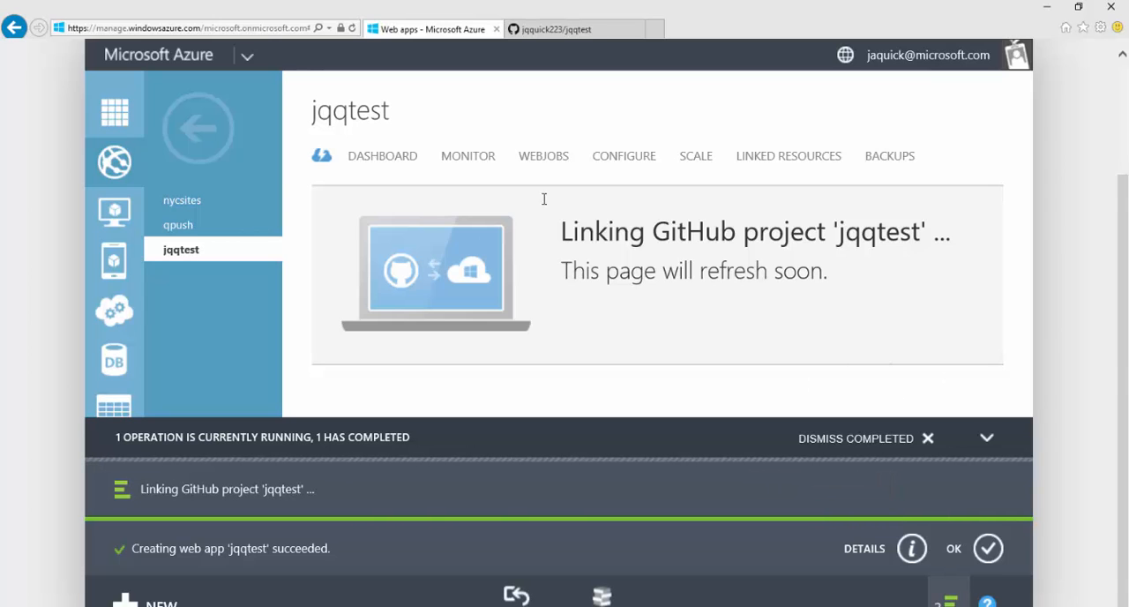
Step: Bring up the jqqtest GitHub page, switch to Command Prompt, run git status in the Jqqtest folder, and reposition the window
left_click(568, 30)
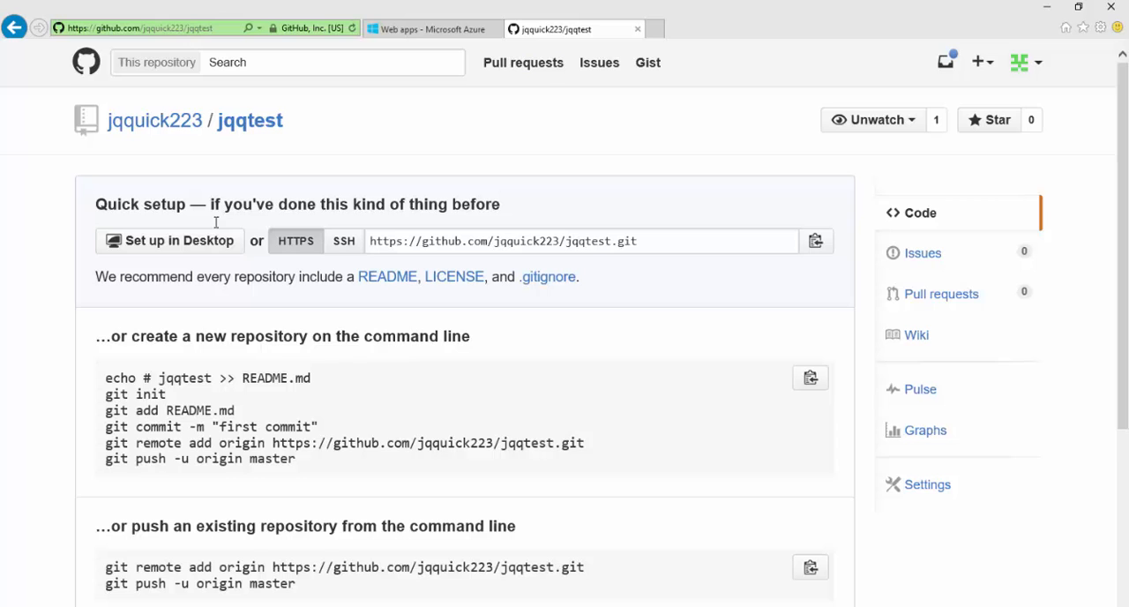
key("alt+Tab")
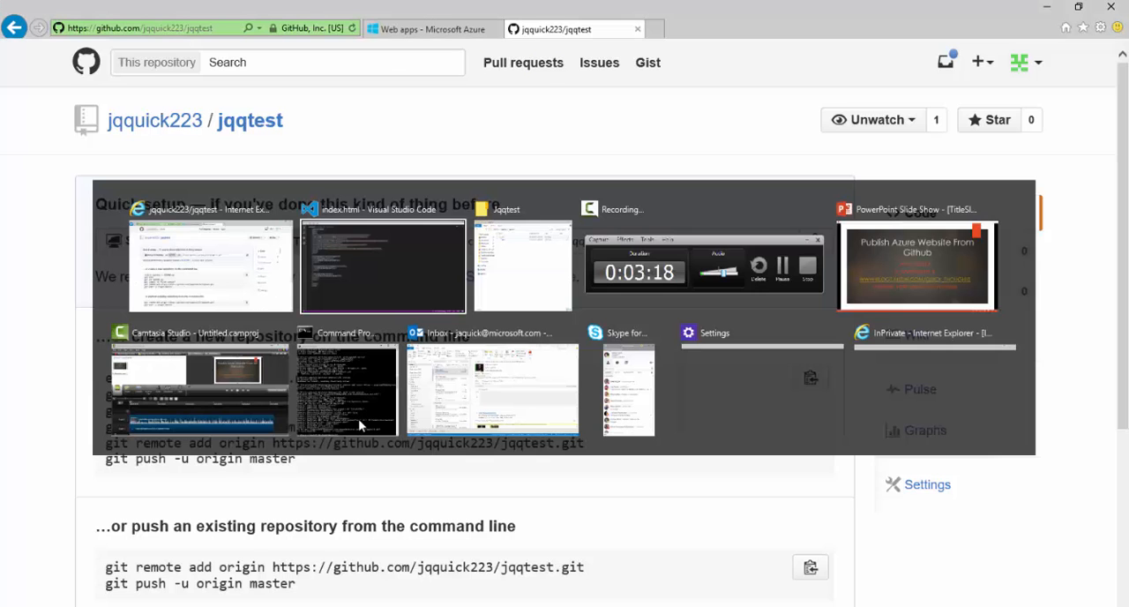
key("Tab")
key("Tab")
key("Tab")
key("Tab")
key("Tab")
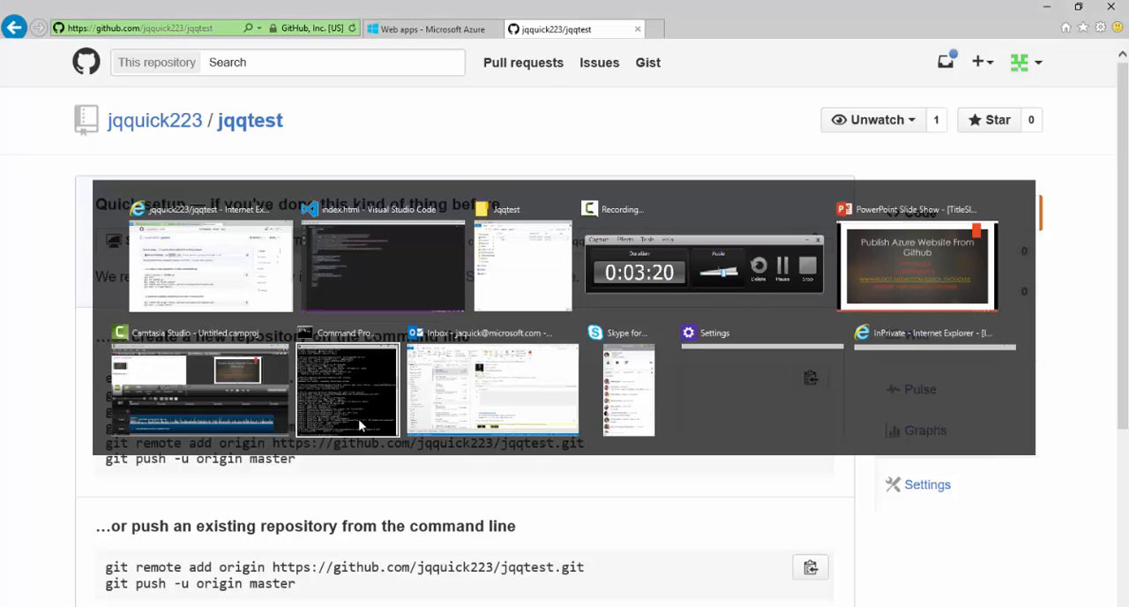
type("git status")
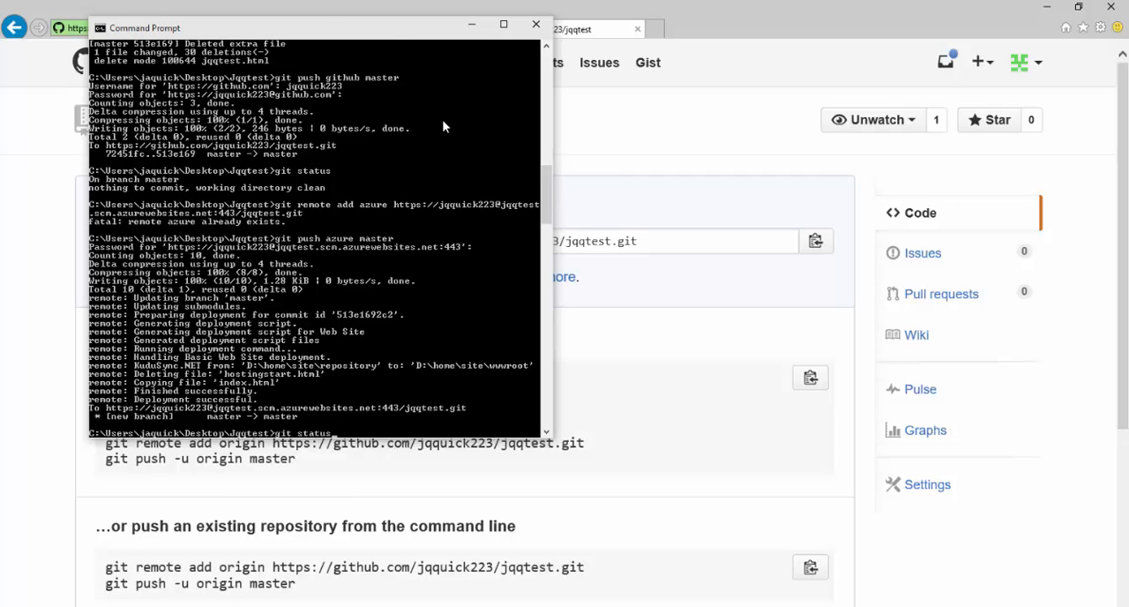
key("Return")
left_click_drag(404, 29, 837, 69)
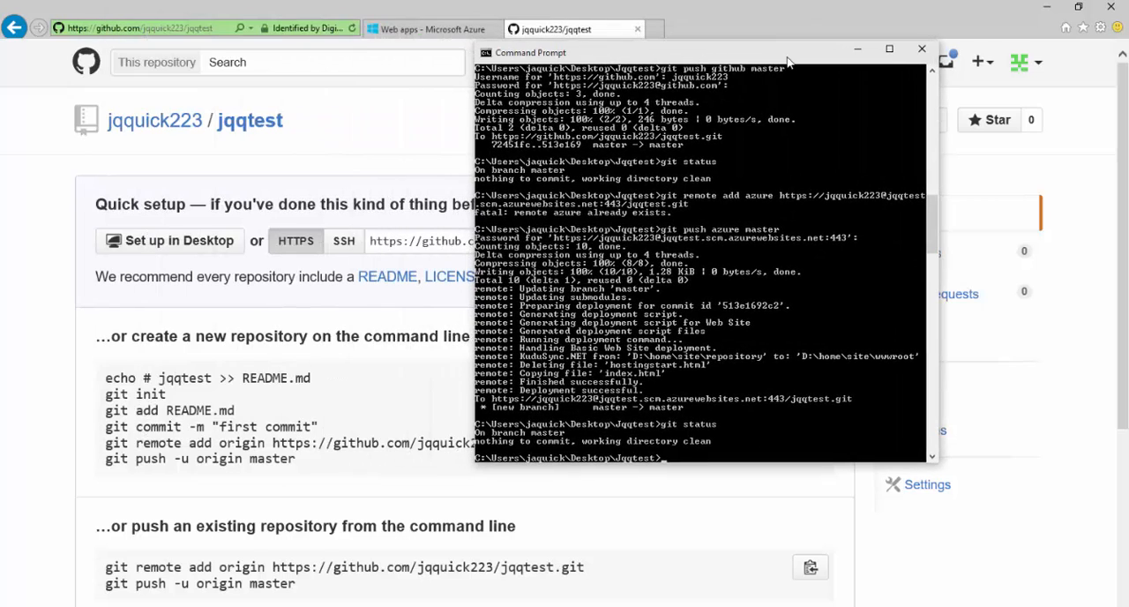
Step: Copy the git remote add origin command for an existing repository from the GitHub page and paste it into Command Prompt
left_click(345, 157)
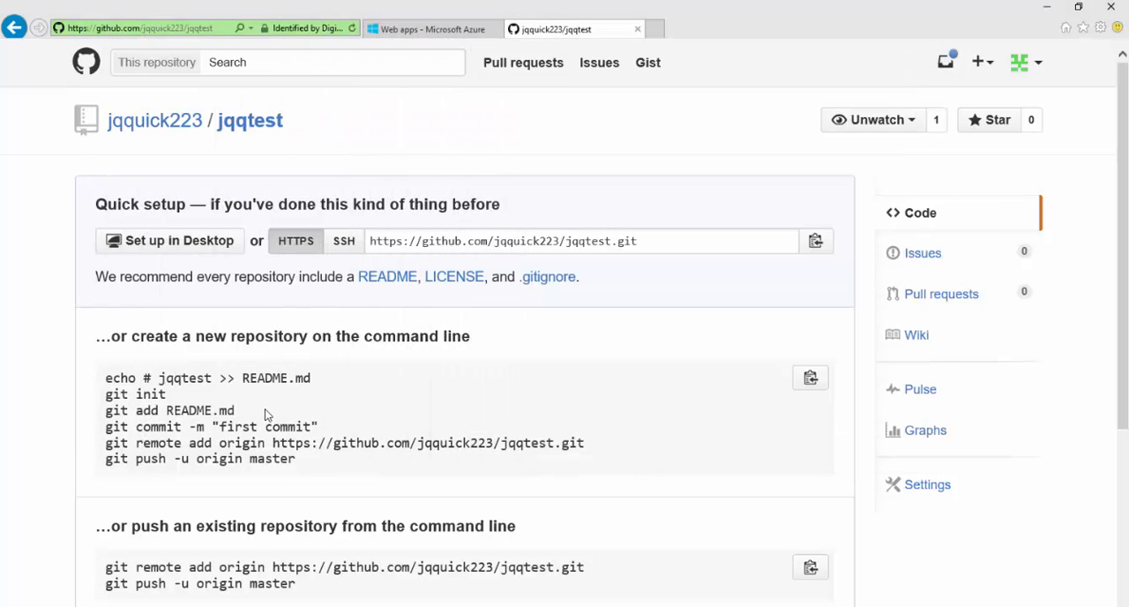
scroll(271, 420, "down", 1)
scroll(271, 420, "down", 1)
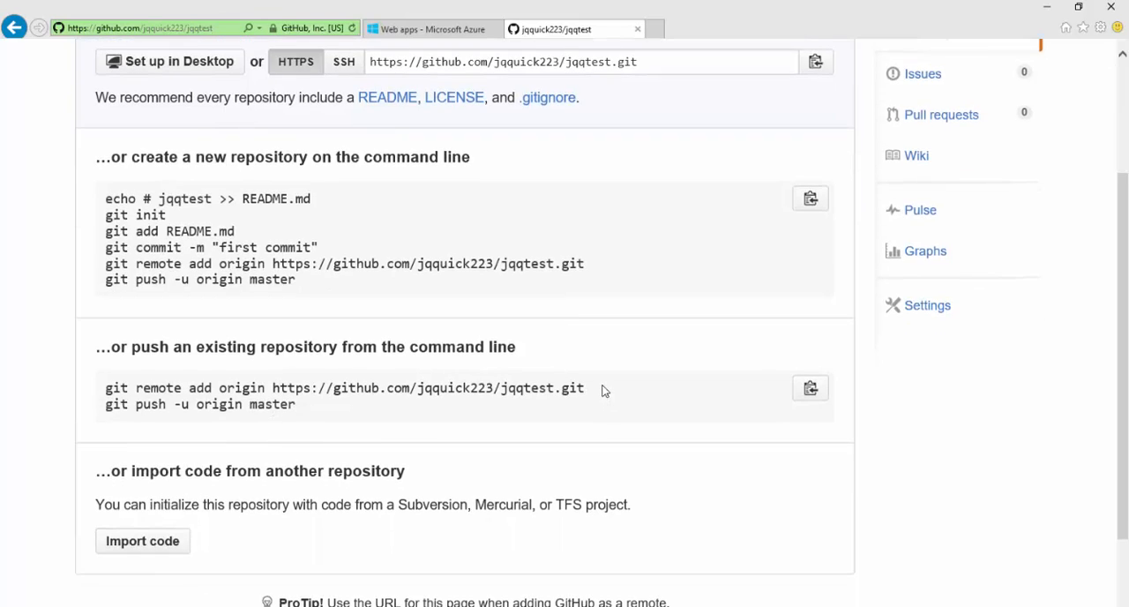
left_click_drag(602, 390, 107, 397)
key("ctrl+c")
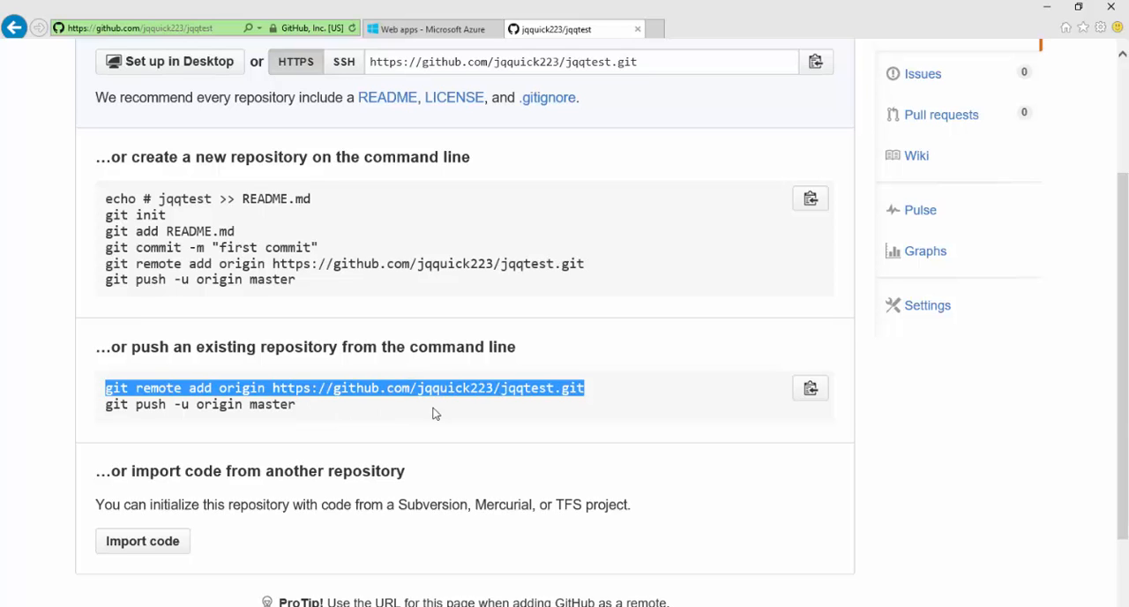
key("alt+Tab")
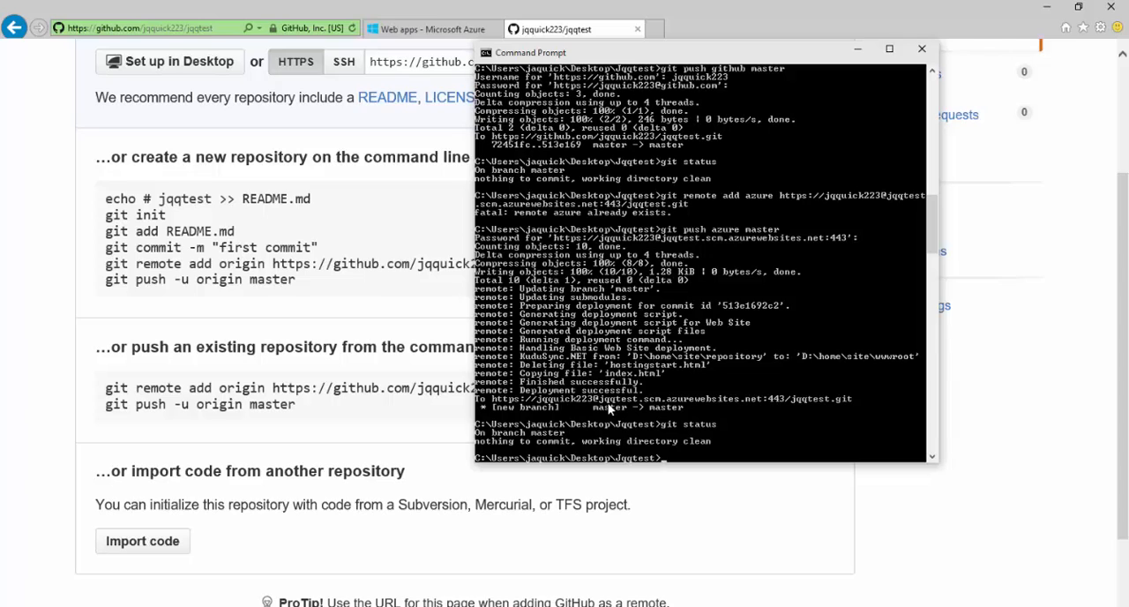
right_click(565, 459)
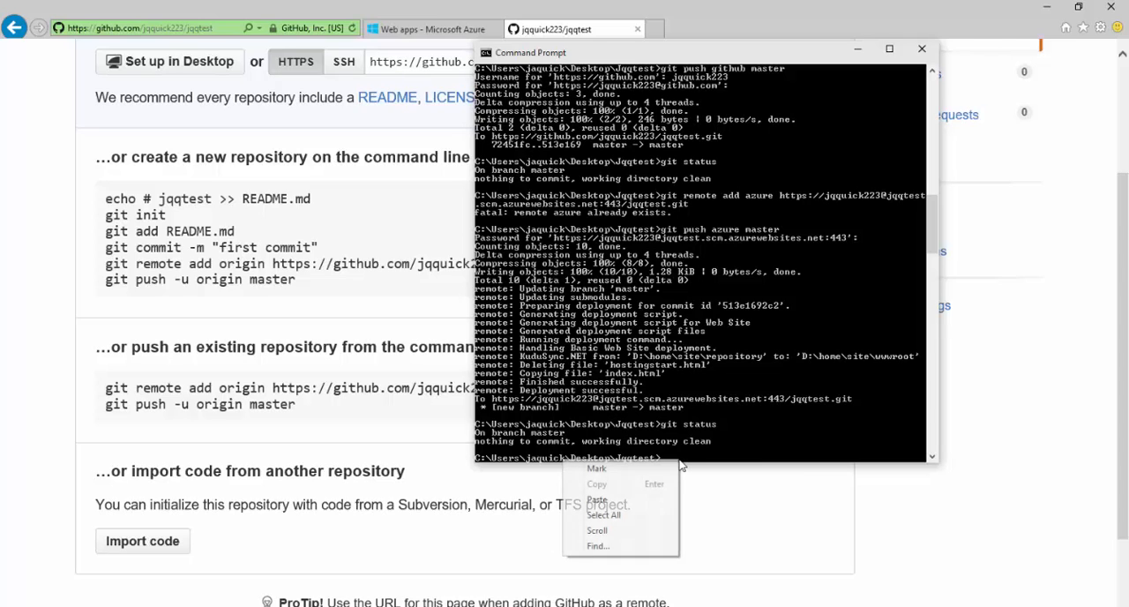
left_click(640, 501)
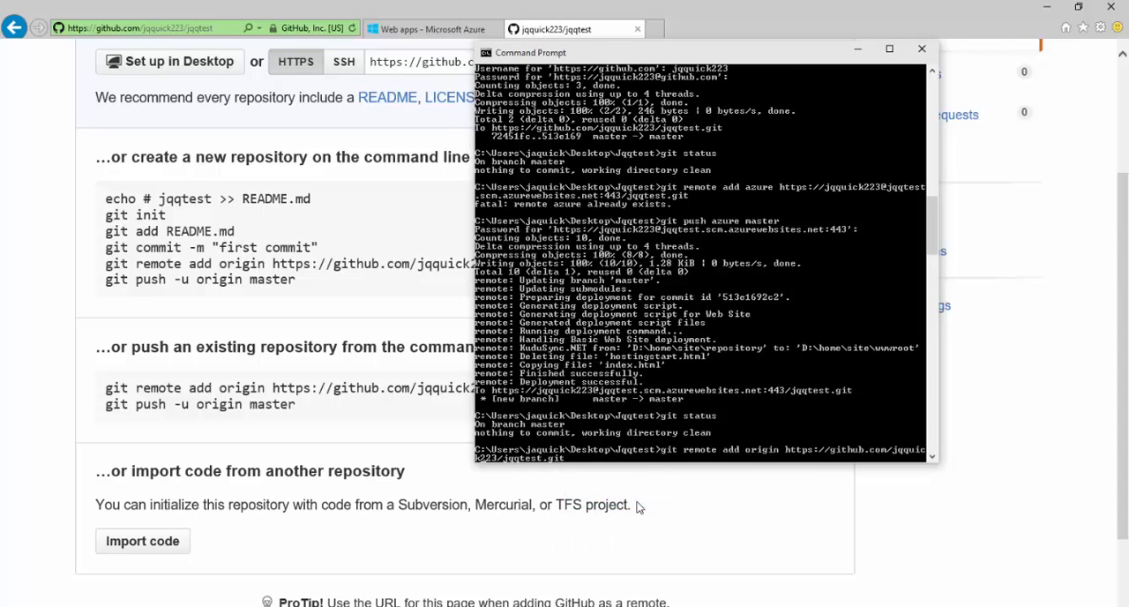
Step: Replace the remote name origin with github in the pasted command and run it
key("BackSpace")
key("BackSpace")
key("BackSpace")
key("BackSpace")
key("BackSpace")
key("BackSpace")
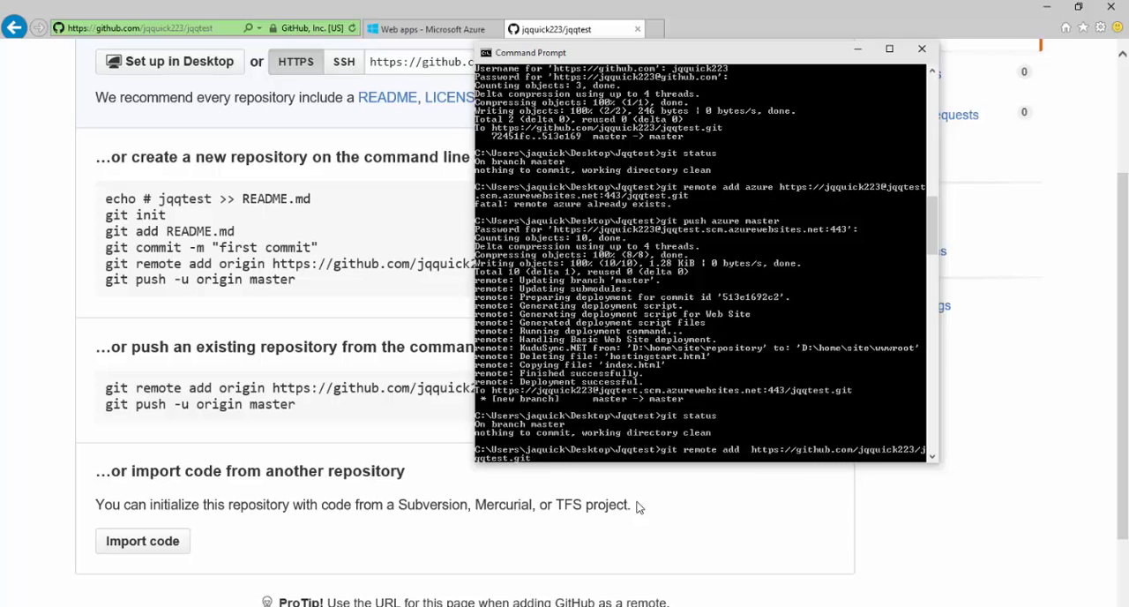
type("github")
key("Return")
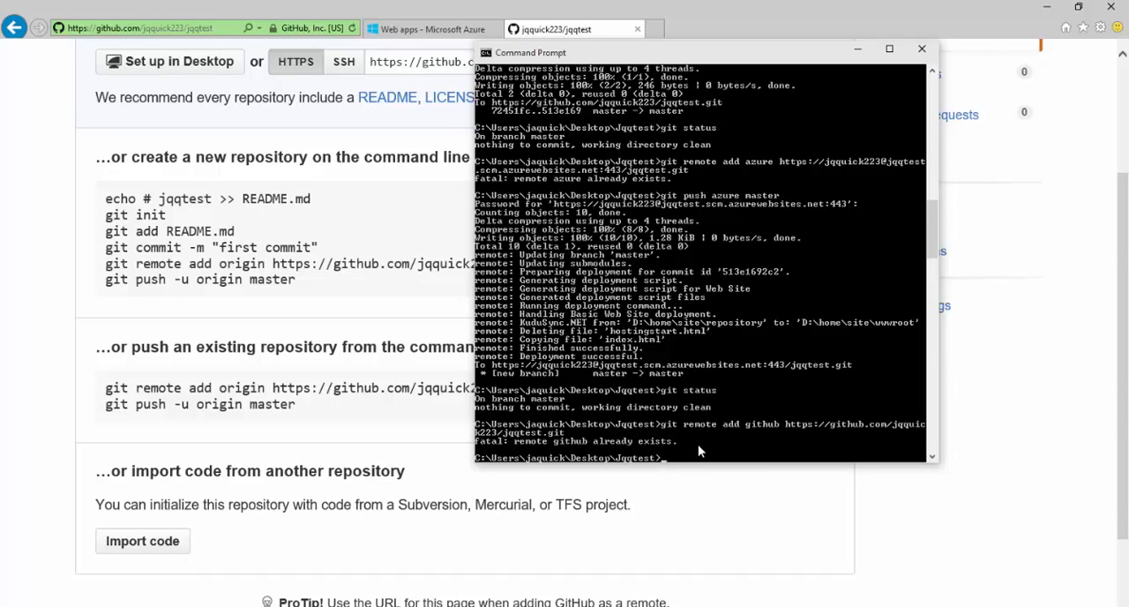
Step: Run git push github master, authenticating with the GitHub username and account password
key("Return")
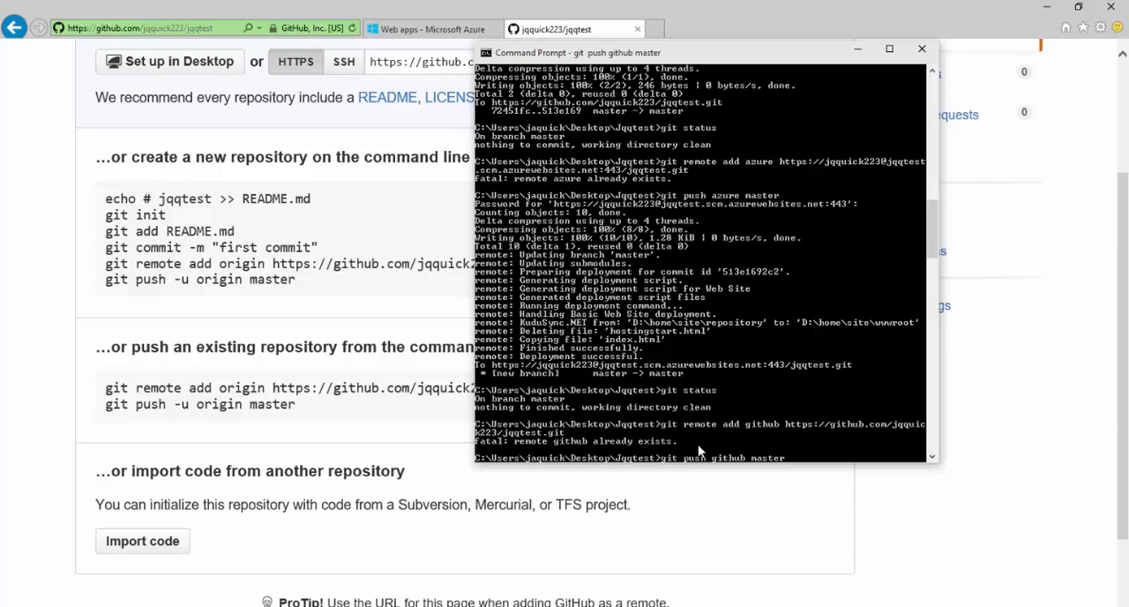
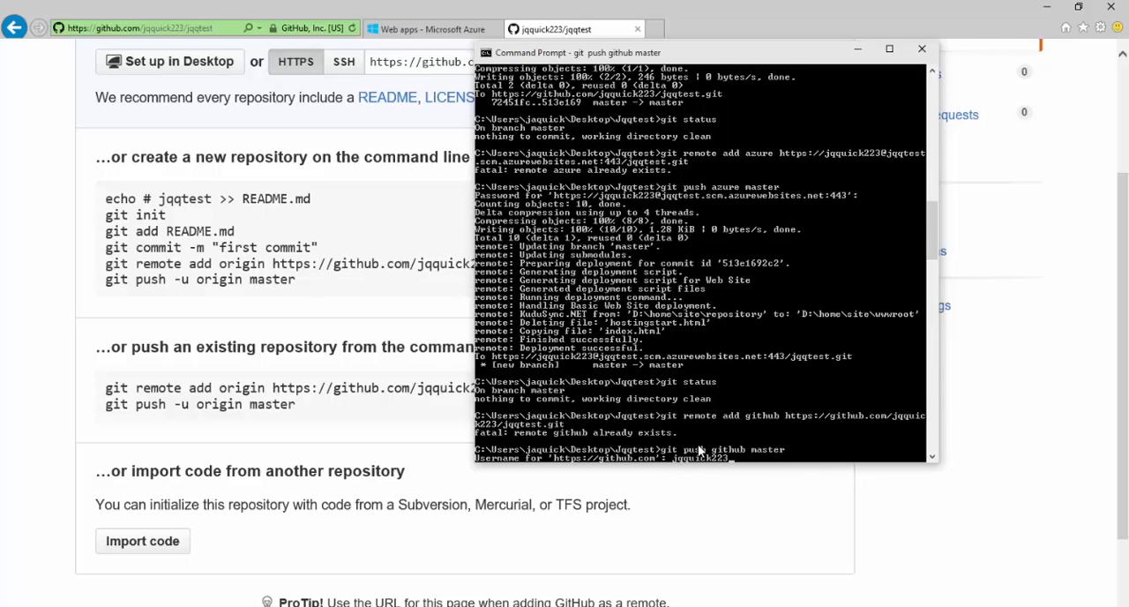
key("Return")
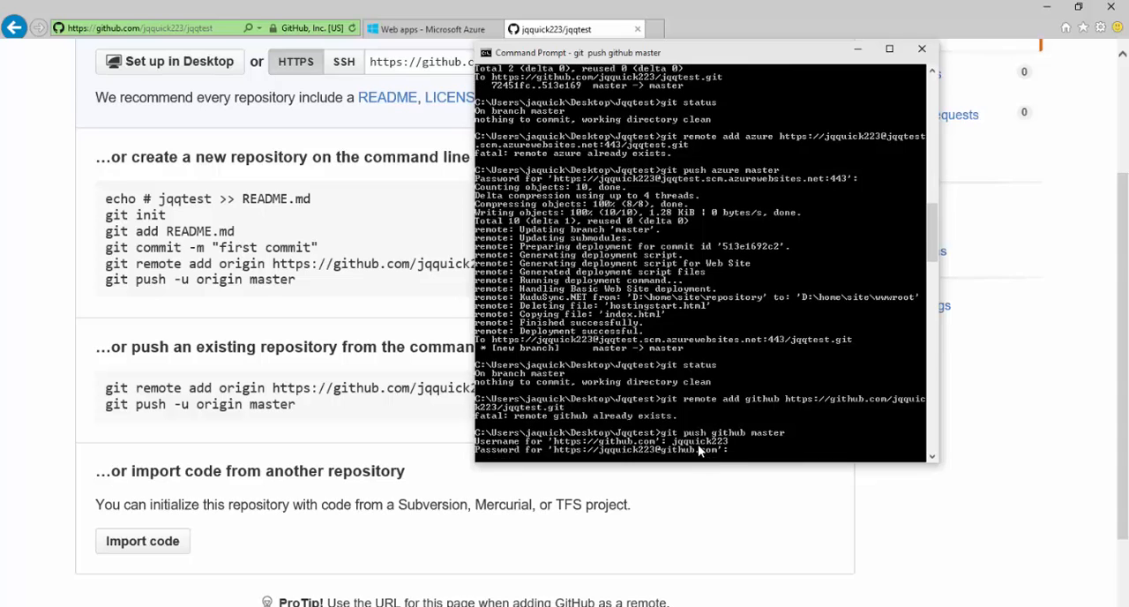
key("Return")
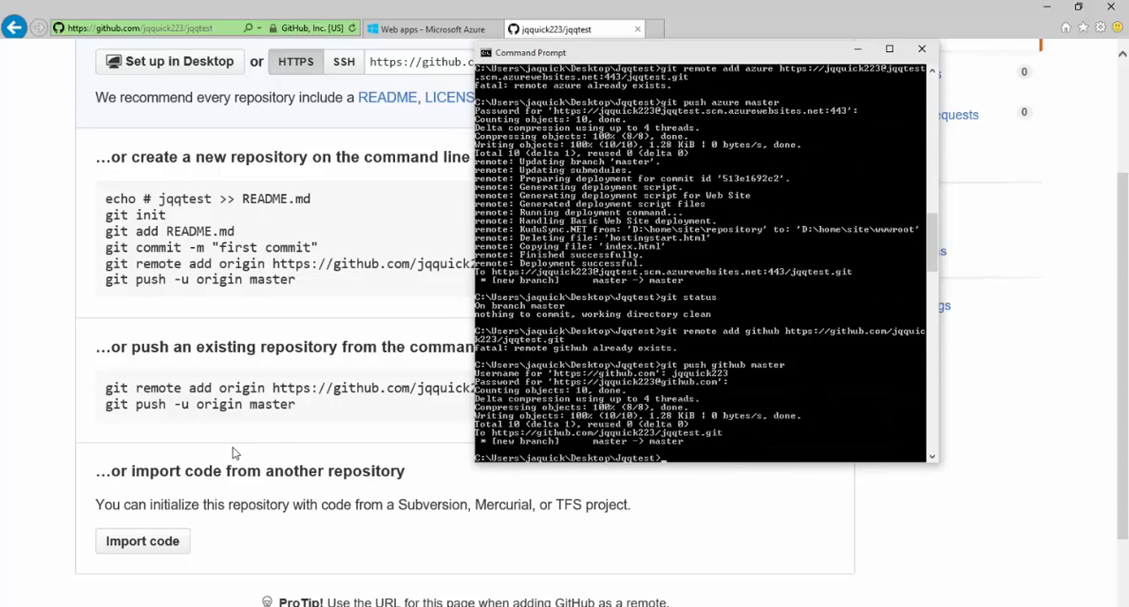
Step: Check the jqqtest deployment history in the Azure portal, and open jqqtest.azurewebsites.net in a new browser tab
left_click(428, 29)
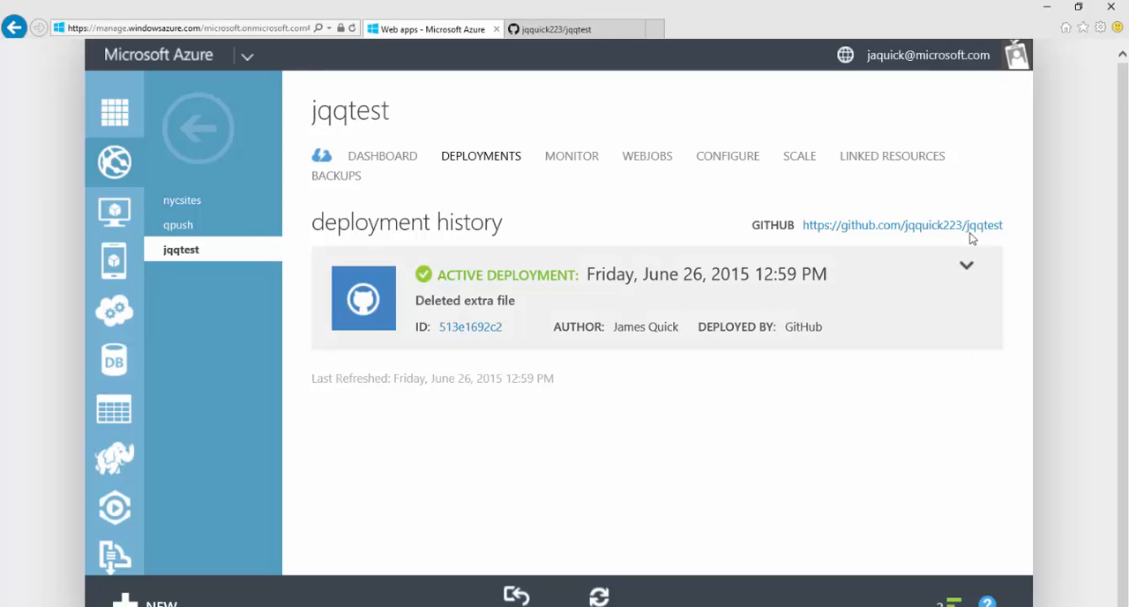
left_click(653, 30)
type("jqqtest.azurewebsites.net/")
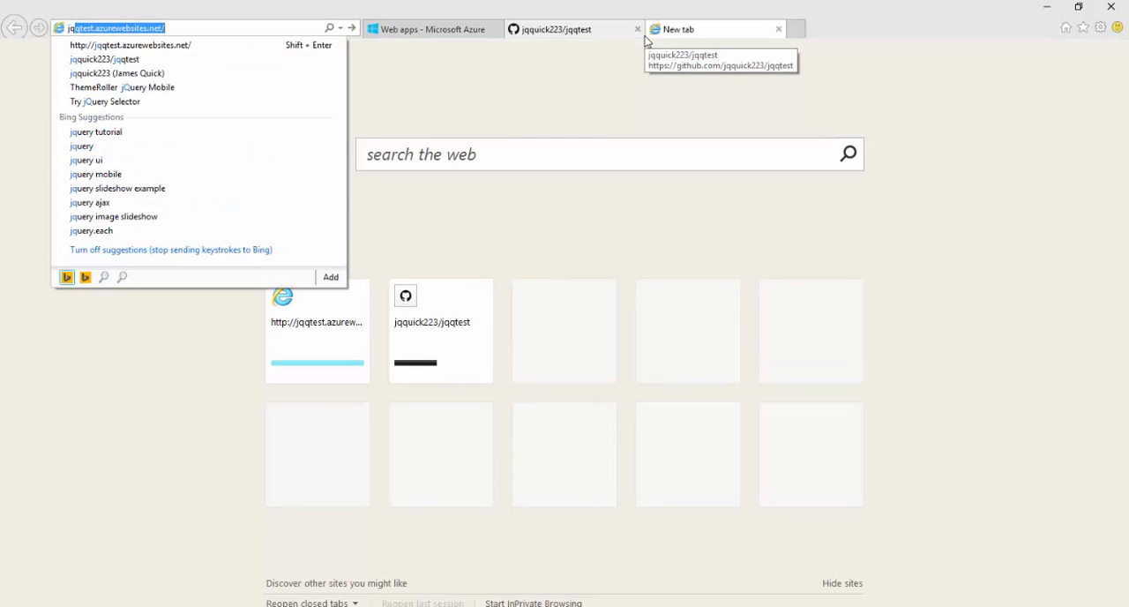
key("Return")
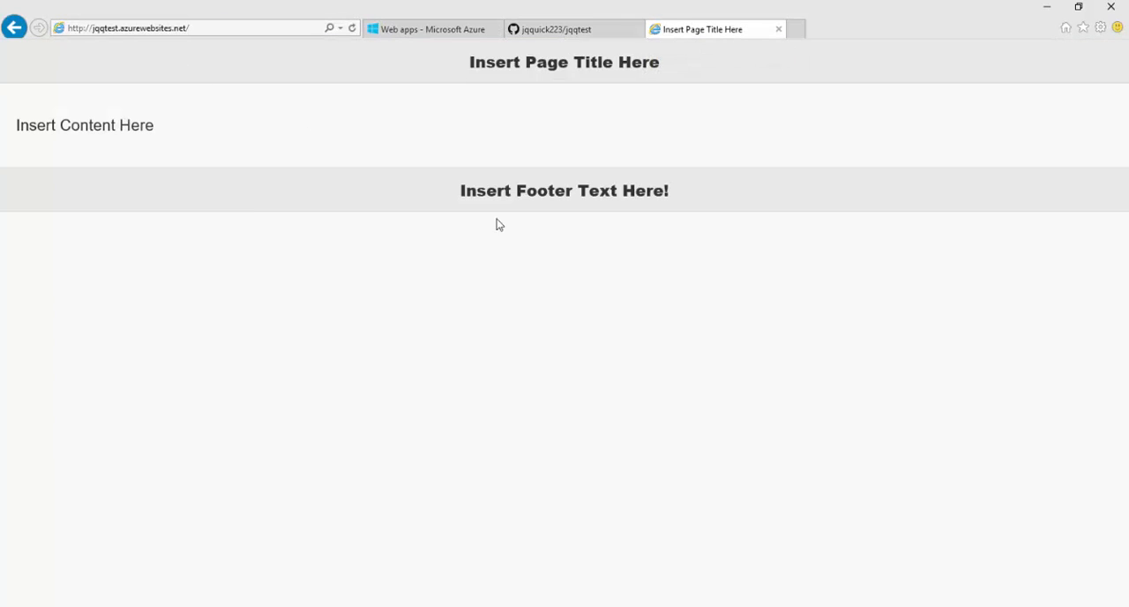